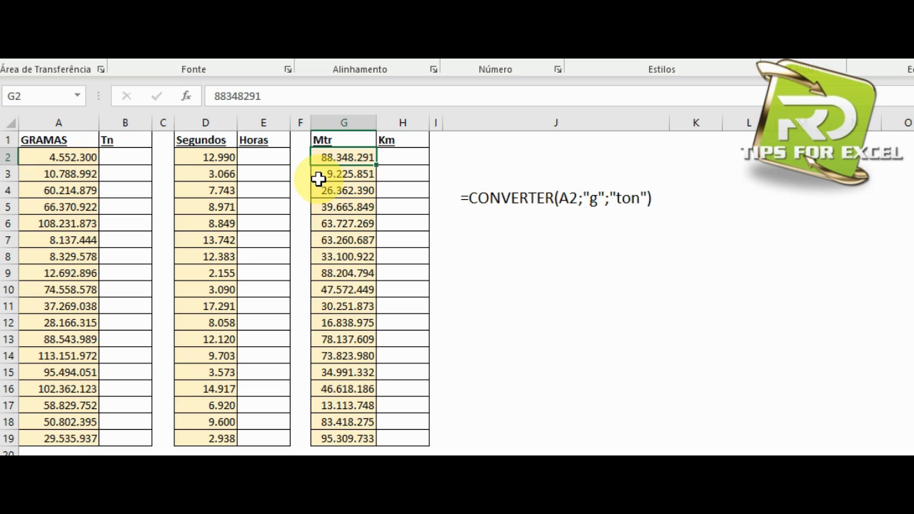
{"action": "left_click", "coordinate": [508, 212]}
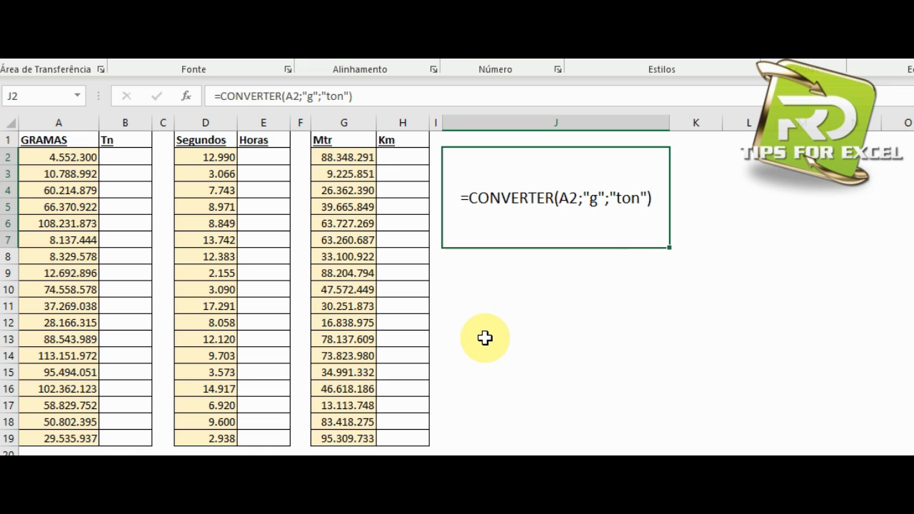
{"action": "left_click_drag", "start_coordinate": [43, 146], "coordinate": [411, 446]}
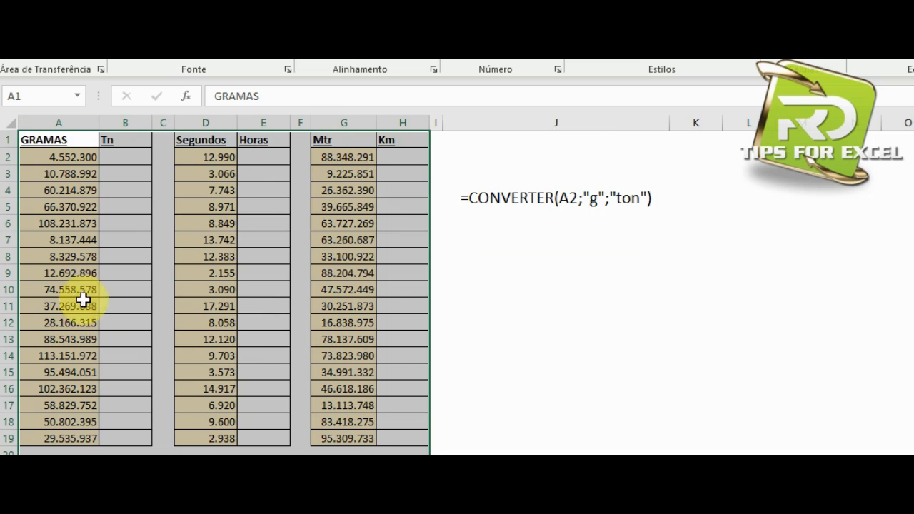
{"action": "left_click_drag", "start_coordinate": [57, 151], "coordinate": [55, 432]}
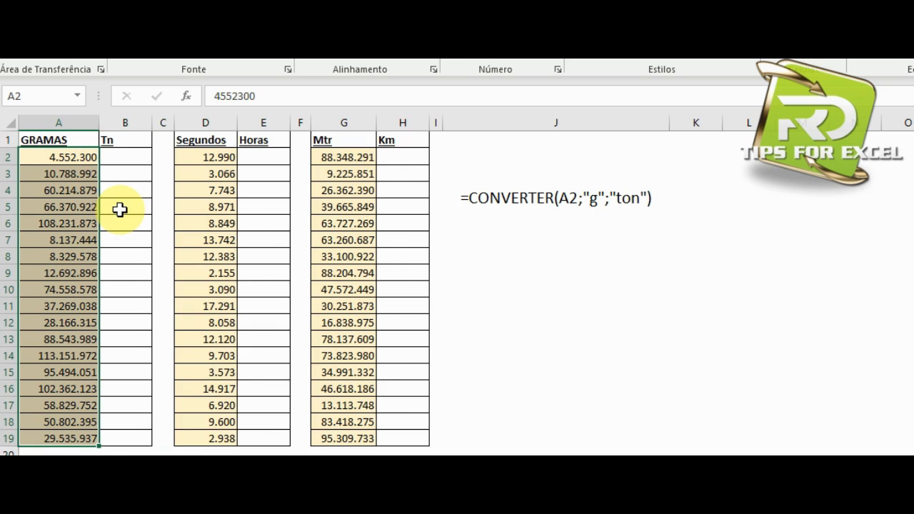
{"action": "left_click", "coordinate": [116, 158]}
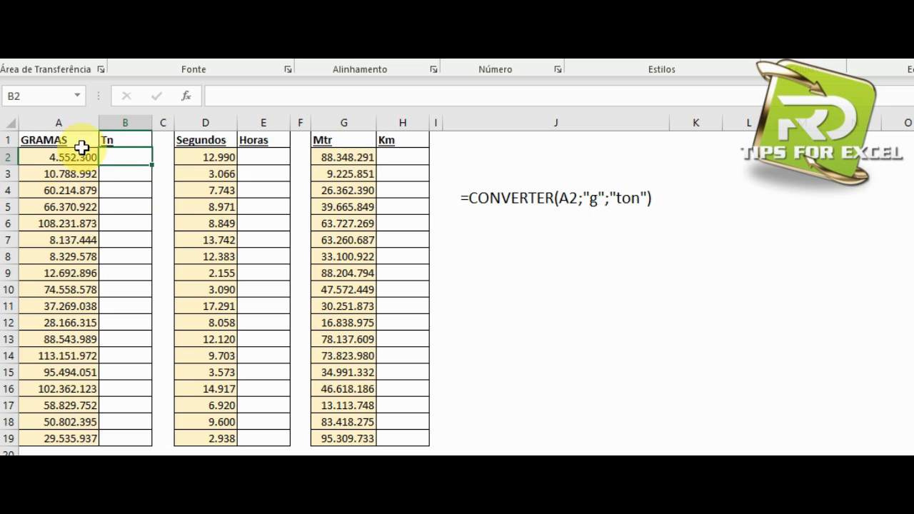
{"action": "left_click", "coordinate": [50, 158]}
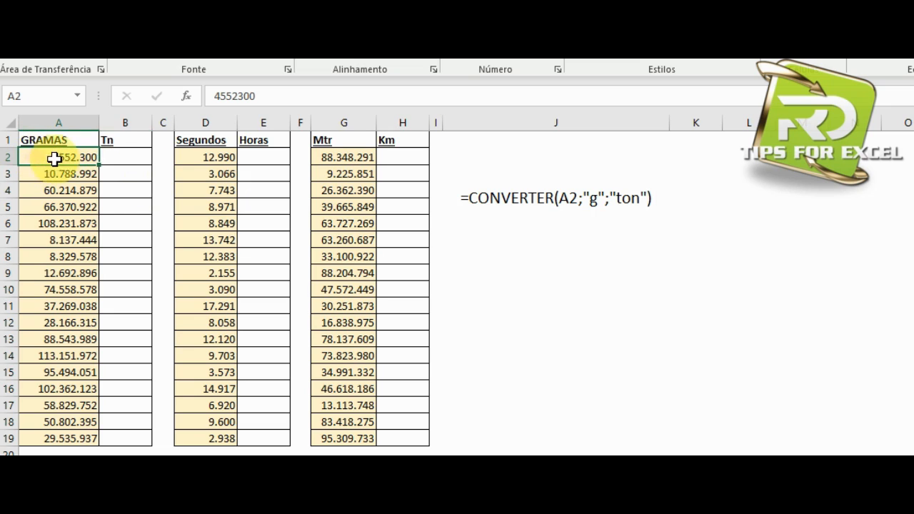
Start a CONVERTER formula in cell B2 with A2 as the number and "g" (Grama) as the source unit
{"action": "left_click", "coordinate": [123, 159]}
{"action": "left_click", "coordinate": [228, 98]}
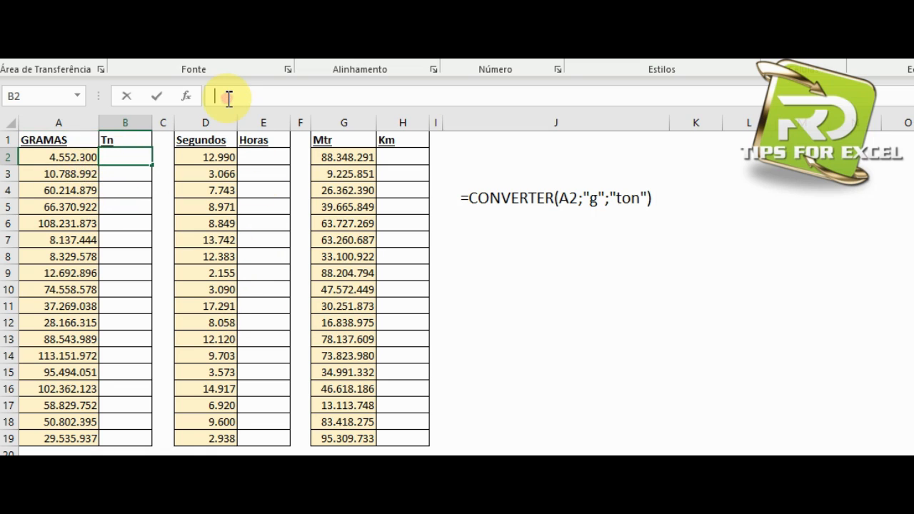
{"action": "type", "text": "=con"}
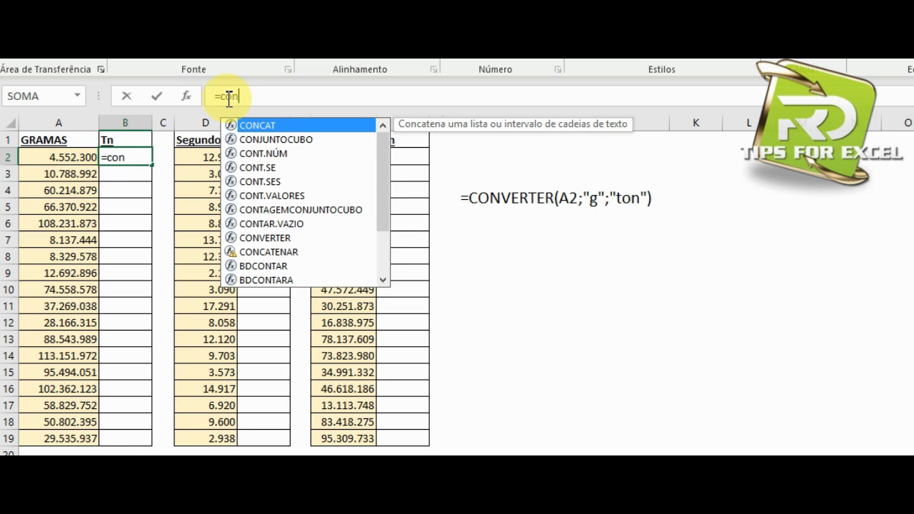
{"action": "type", "text": "ver"}
{"action": "key", "text": "Tab"}
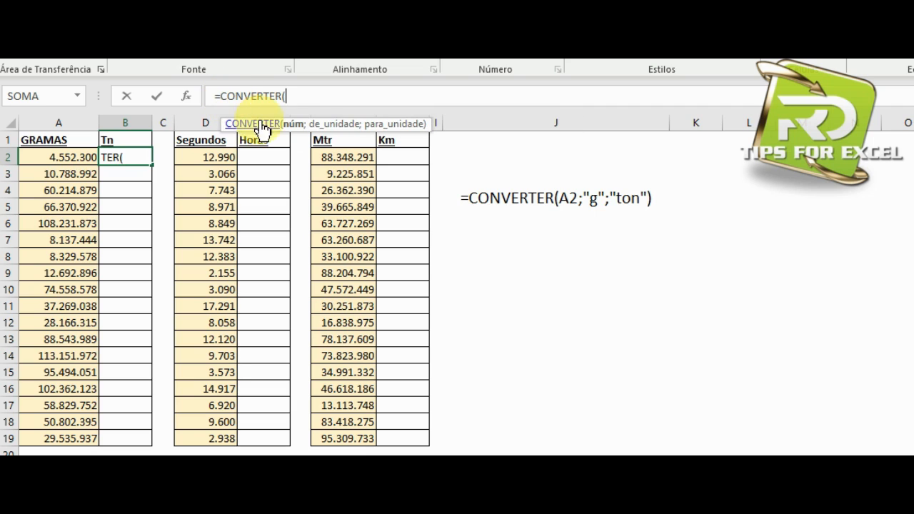
{"action": "left_click_drag", "start_coordinate": [319, 125], "coordinate": [301, 115]}
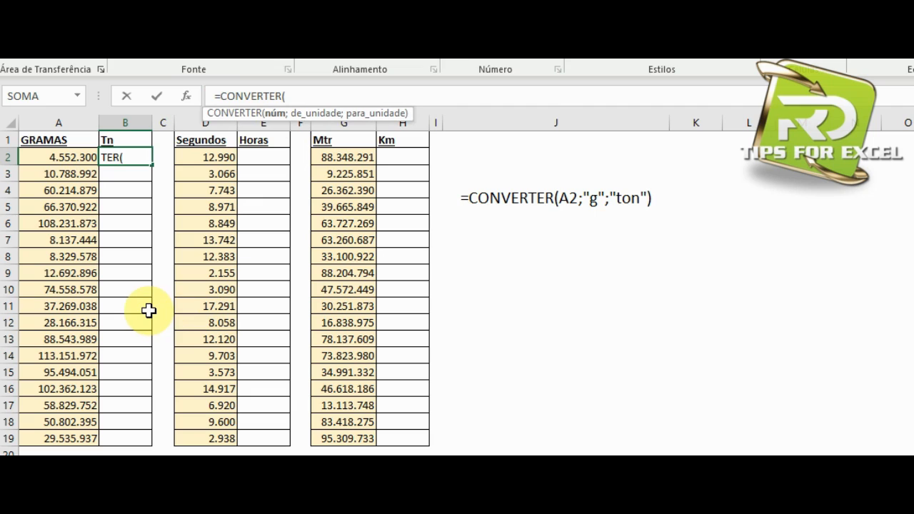
{"action": "left_click", "coordinate": [34, 153]}
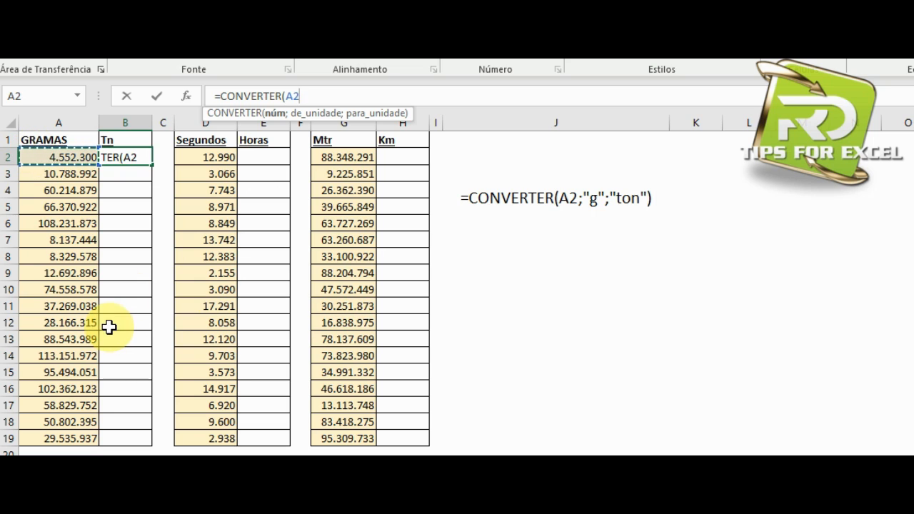
{"action": "type", "text": ";"}
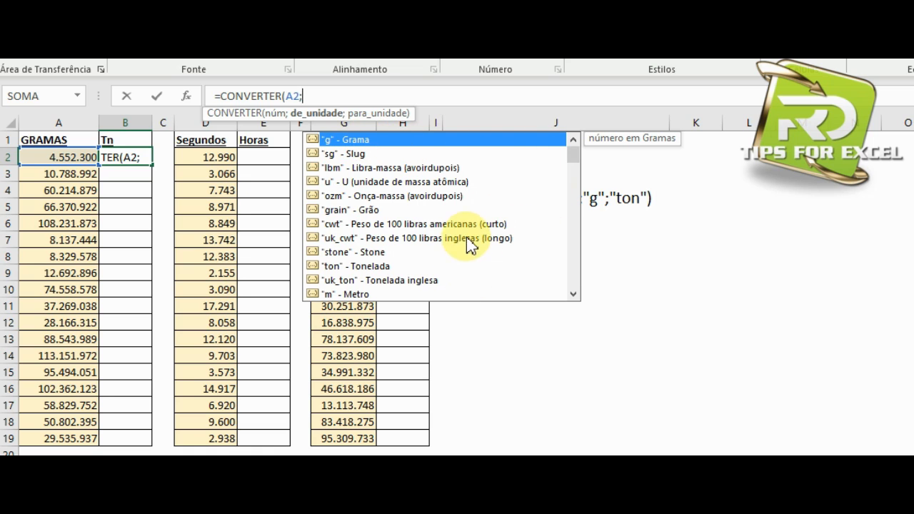
{"action": "key", "text": "Tab"}
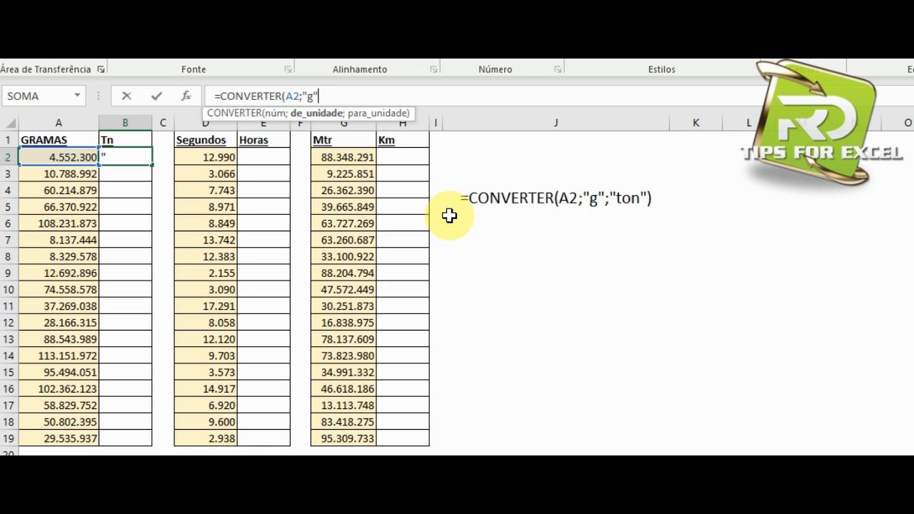
Set the target unit of the B2 formula to "ton" (Tonelada) and complete the formula
{"action": "type", "text": ";"}
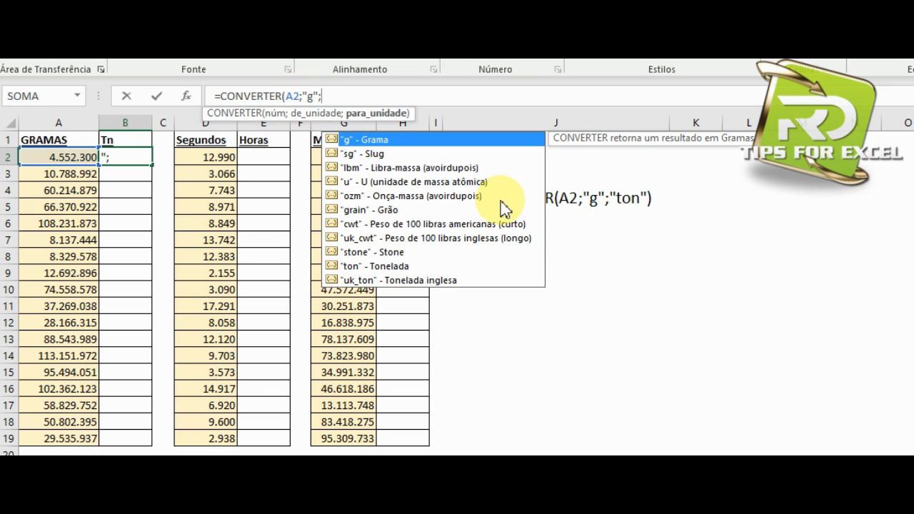
{"action": "key", "text": "Down"}
{"action": "key", "text": "Down"}
{"action": "key", "text": "Down"}
{"action": "key", "text": "Down"}
{"action": "key", "text": "Down"}
{"action": "key", "text": "Down"}
{"action": "key", "text": "Down"}
{"action": "key", "text": "Down"}
{"action": "key", "text": "Down"}
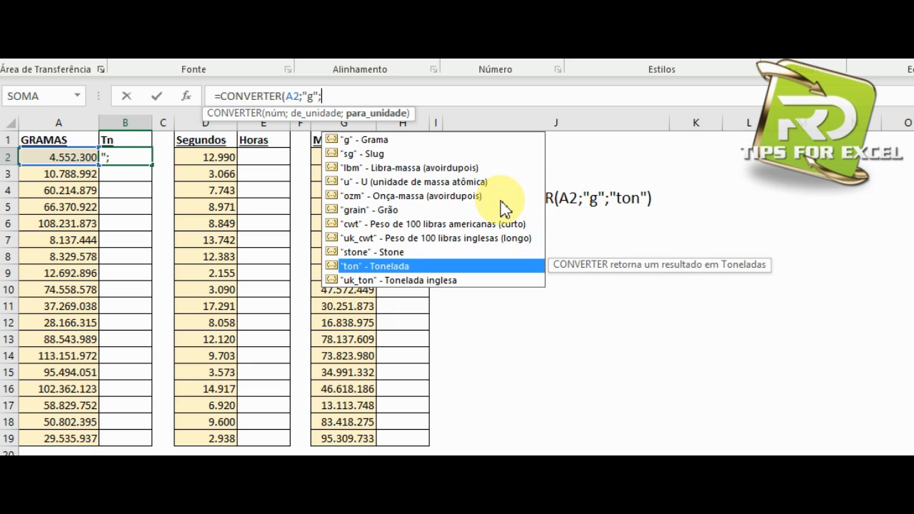
{"action": "key", "text": "Tab"}
{"action": "type", "text": ")"}
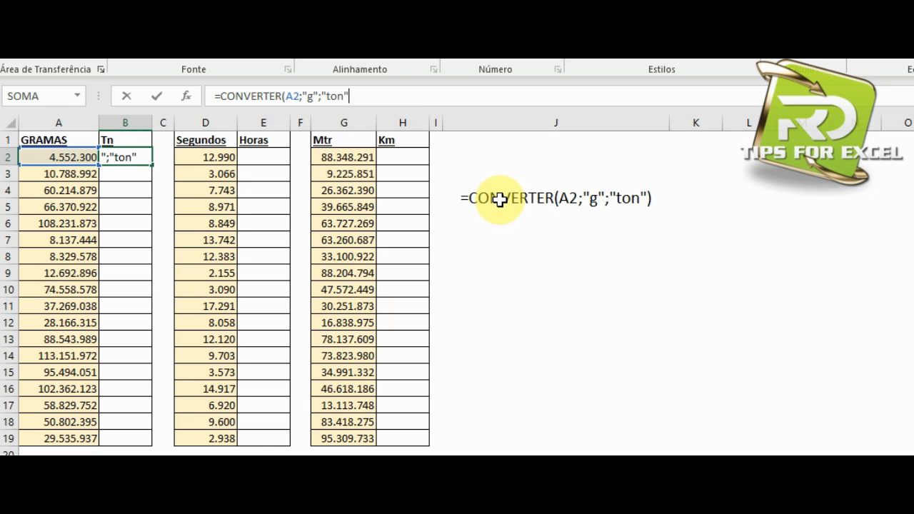
{"action": "key", "text": "Return"}
Show the B2 result with eight decimal places, and return it to whole-number display
{"action": "left_click", "coordinate": [114, 157]}
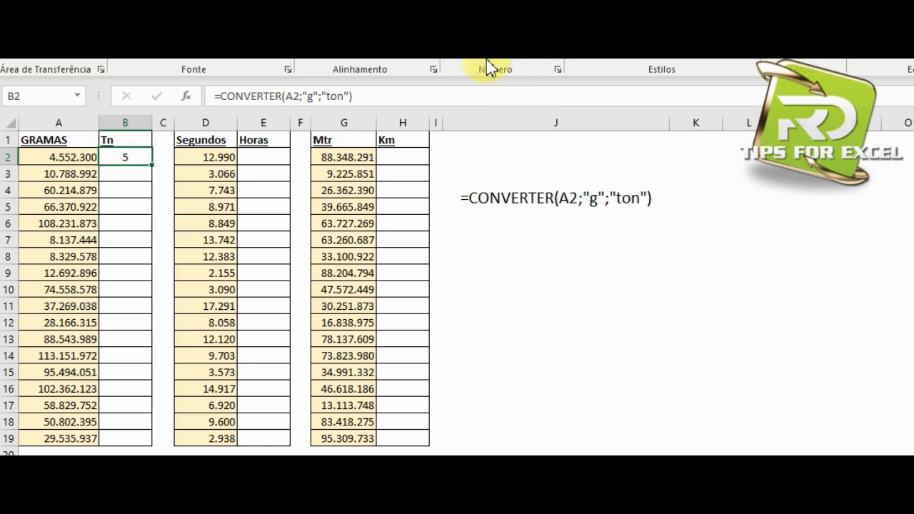
{"action": "left_click", "coordinate": [532, 56]}
{"action": "left_click", "coordinate": [532, 56]}
{"action": "left_click", "coordinate": [531, 56]}
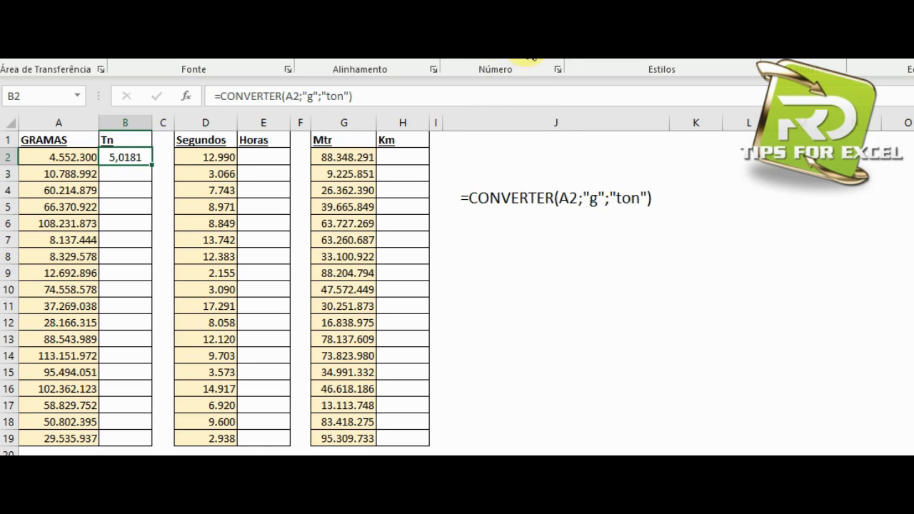
{"action": "left_click", "coordinate": [531, 56]}
{"action": "left_click", "coordinate": [531, 56]}
{"action": "left_click", "coordinate": [531, 55]}
{"action": "left_click", "coordinate": [532, 55]}
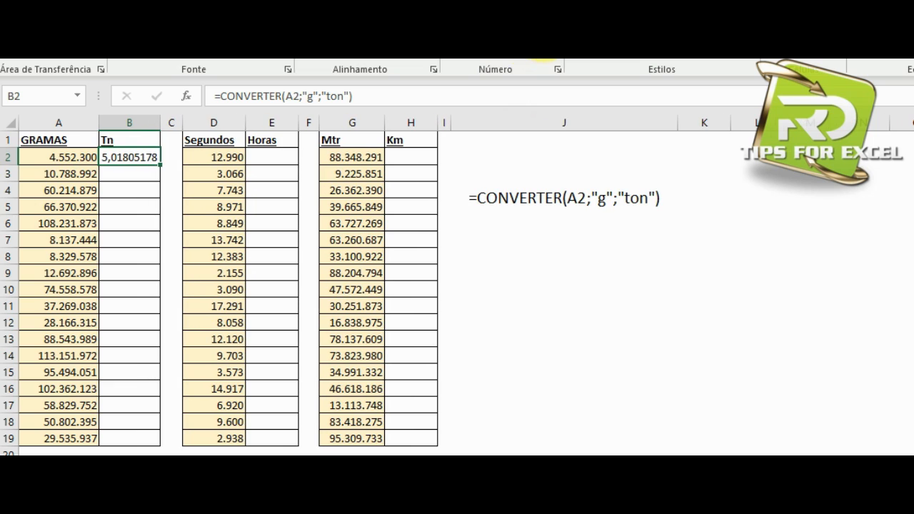
{"action": "left_click", "coordinate": [544, 54]}
{"action": "left_click", "coordinate": [543, 54]}
{"action": "left_click", "coordinate": [544, 54]}
{"action": "left_click", "coordinate": [543, 53]}
{"action": "left_click", "coordinate": [543, 53]}
{"action": "left_click", "coordinate": [543, 54]}
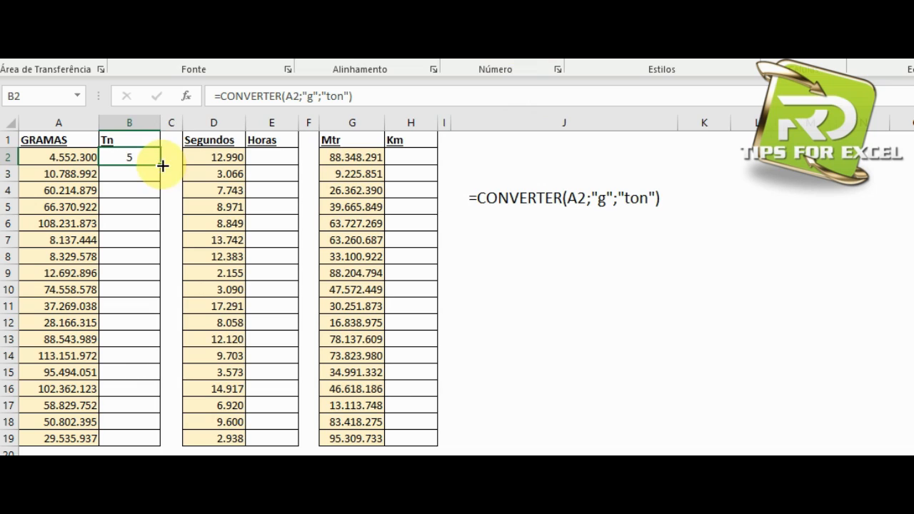
Fill the gram-to-ton formula from B2 down to B19 and inspect the copied formula in B4
{"action": "left_click_drag", "start_coordinate": [163, 166], "coordinate": [158, 445]}
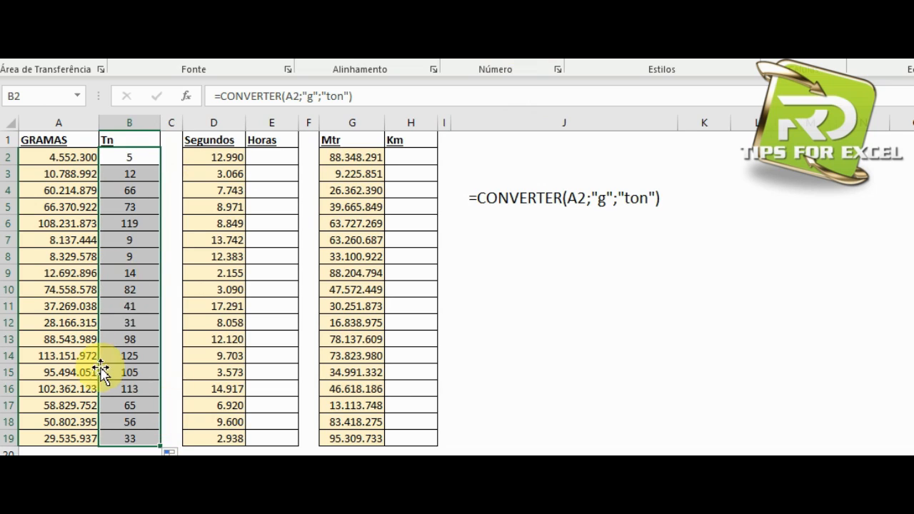
{"action": "left_click", "coordinate": [66, 306]}
{"action": "left_click", "coordinate": [61, 190]}
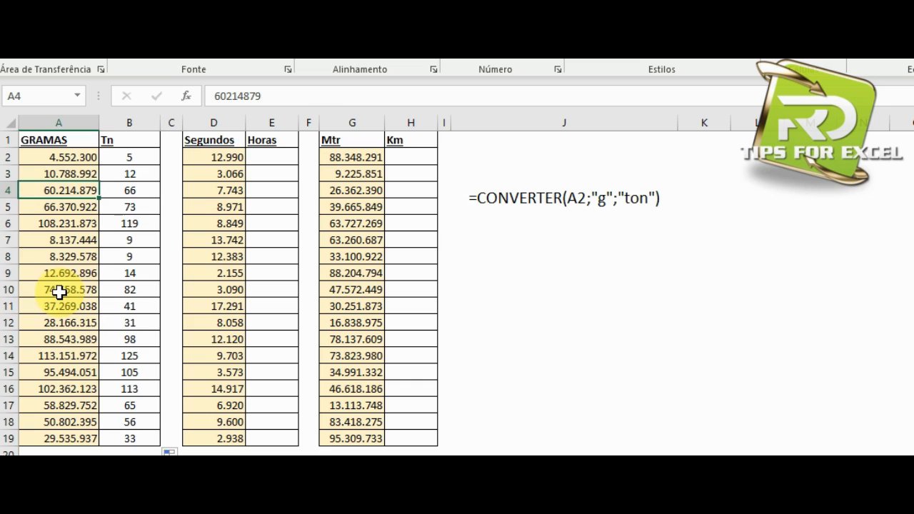
{"action": "left_click", "coordinate": [122, 189]}
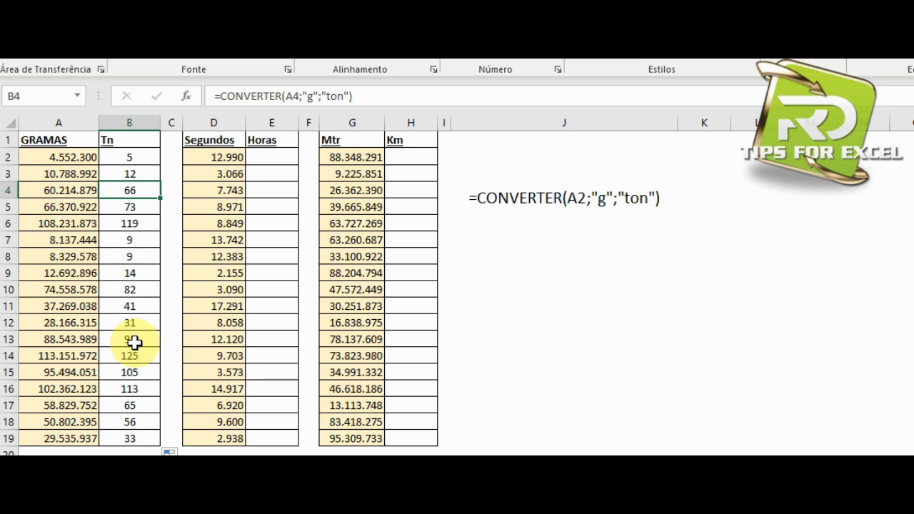
Show the B10 result with two decimal places, and return it to whole-number display
{"action": "left_click", "coordinate": [129, 291]}
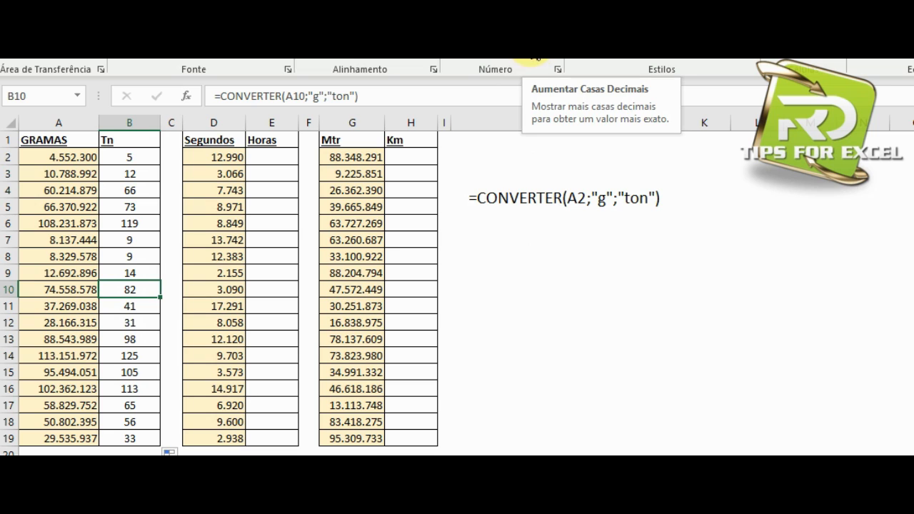
{"action": "double_click", "coordinate": [537, 55]}
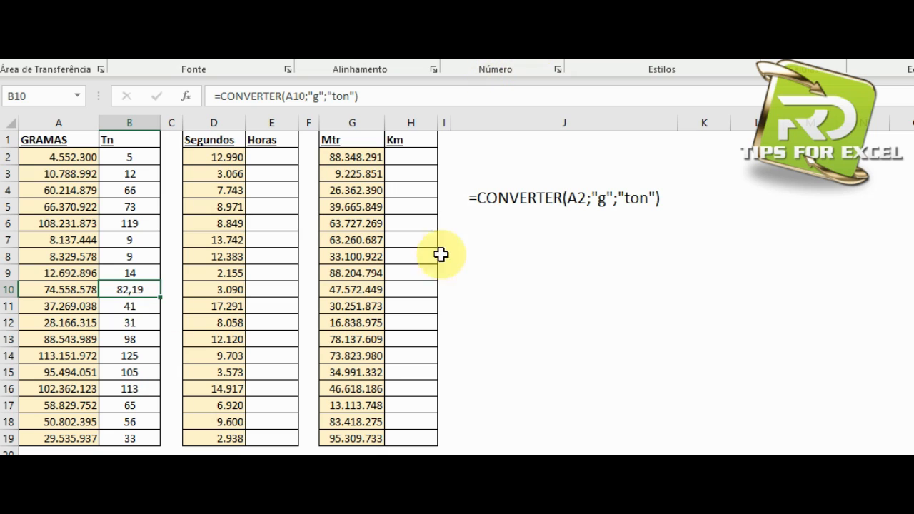
{"action": "left_click", "coordinate": [542, 38]}
{"action": "left_click", "coordinate": [542, 39]}
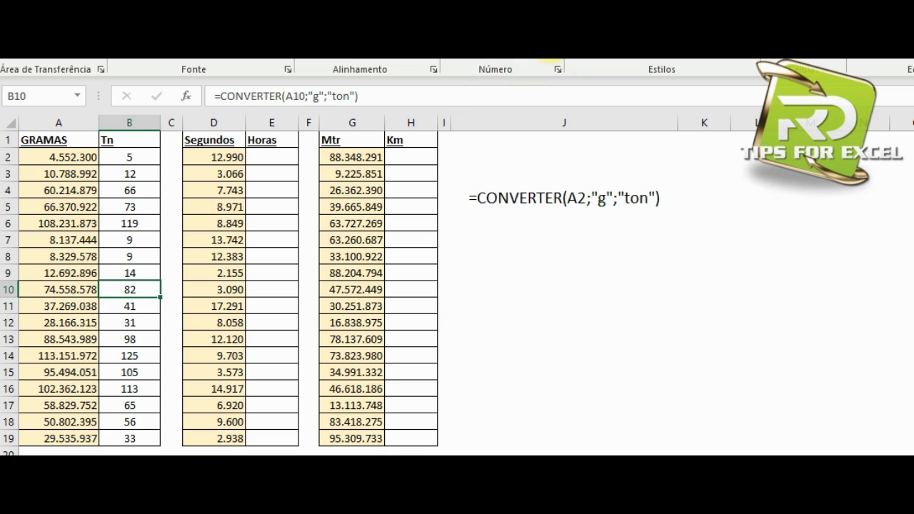
Start a CONVERTER formula in cell E2 of the Horas column with 12990 as the number
{"action": "left_click", "coordinate": [266, 155]}
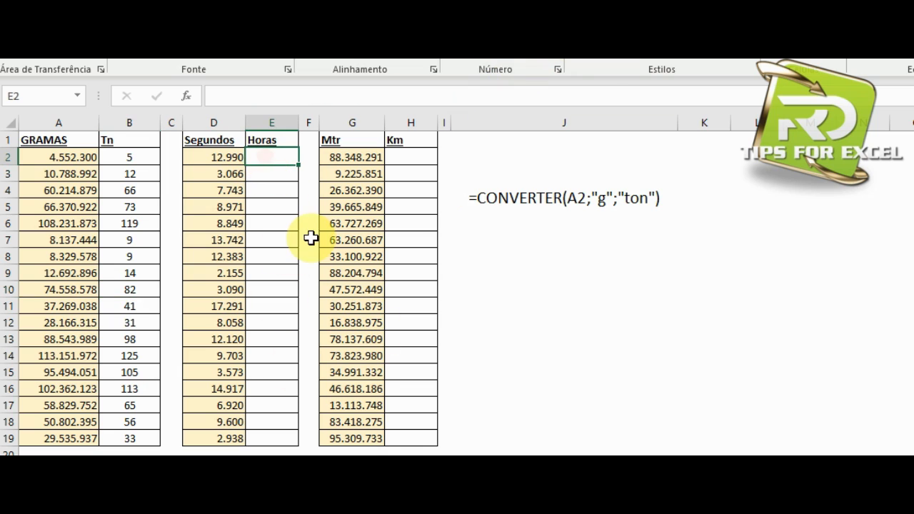
{"action": "left_click", "coordinate": [250, 91]}
{"action": "type", "text": "="}
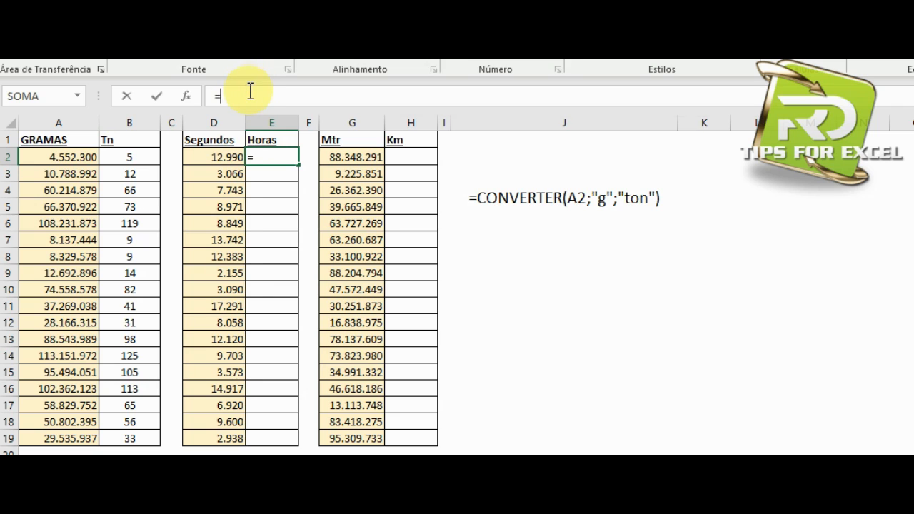
{"action": "type", "text": "conver"}
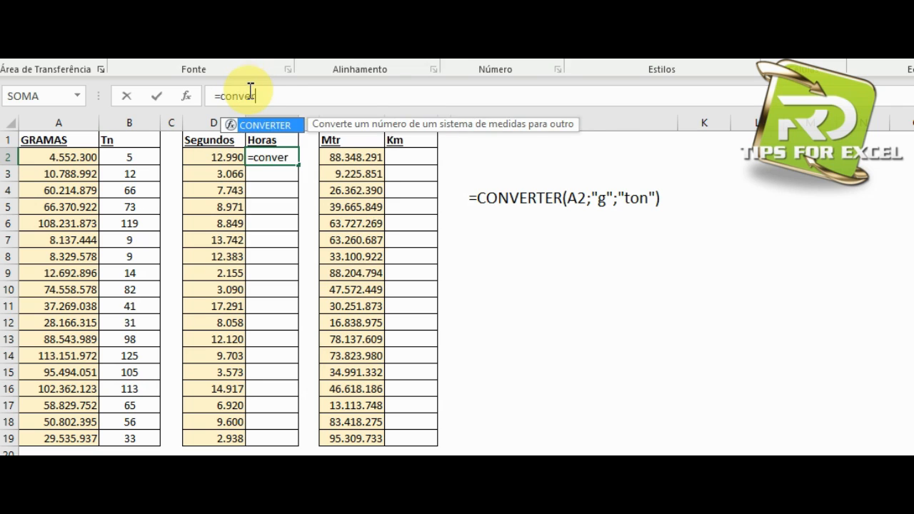
{"action": "key", "text": "Tab"}
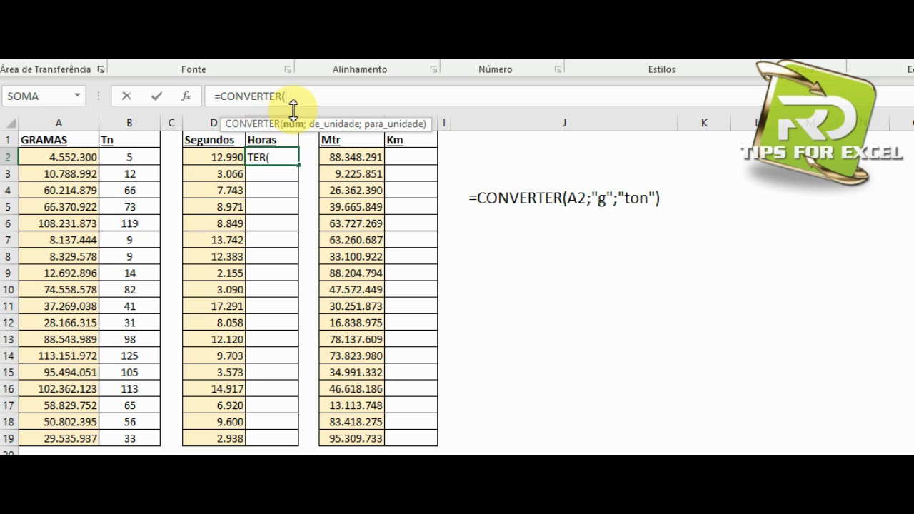
{"action": "type", "text": "990;"}
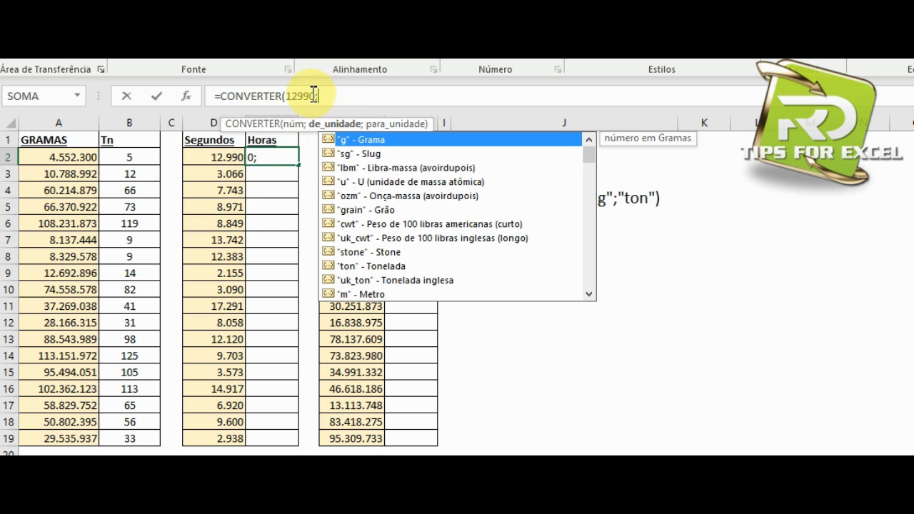
Choose "sec" (Segundo) as the source unit of the E2 CONVERTER formula
{"action": "left_click", "coordinate": [418, 153]}
{"action": "key", "text": "Down"}
{"action": "key", "text": "Down"}
{"action": "key", "text": "Down"}
{"action": "key", "text": "Down"}
{"action": "key", "text": "Down"}
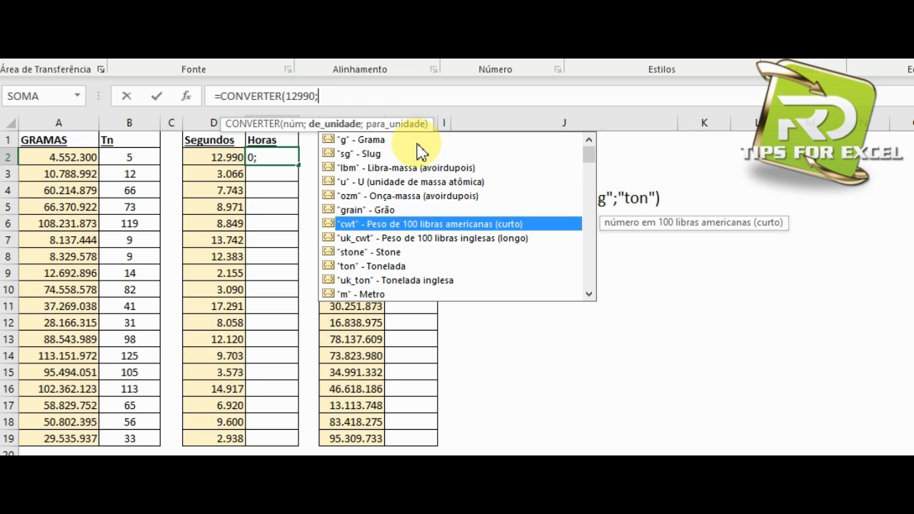
{"action": "key", "text": "Down"}
{"action": "key", "text": "Down"}
{"action": "key", "text": "Down"}
{"action": "key", "text": "Down"}
{"action": "key", "text": "Down"}
{"action": "key", "text": "Down"}
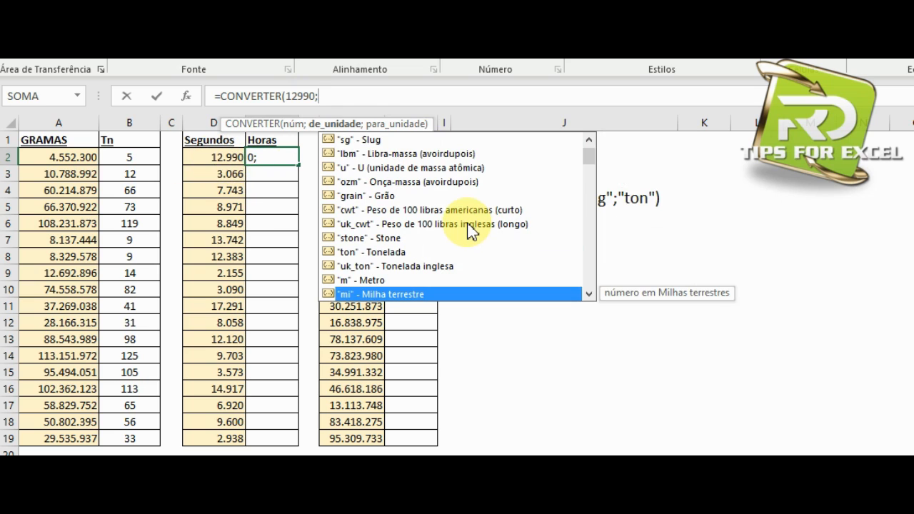
{"action": "key", "text": "Down"}
{"action": "key", "text": "Down"}
{"action": "key", "text": "Down"}
{"action": "key", "text": "Down"}
{"action": "key", "text": "Down"}
{"action": "key", "text": "Down"}
{"action": "key", "text": "Down"}
{"action": "key", "text": "Down"}
{"action": "key", "text": "Down"}
{"action": "key", "text": "Down"}
{"action": "key", "text": "Down"}
{"action": "key", "text": "Down"}
{"action": "key", "text": "Down"}
{"action": "key", "text": "Down"}
{"action": "key", "text": "Down"}
{"action": "key", "text": "Down"}
{"action": "key", "text": "Down"}
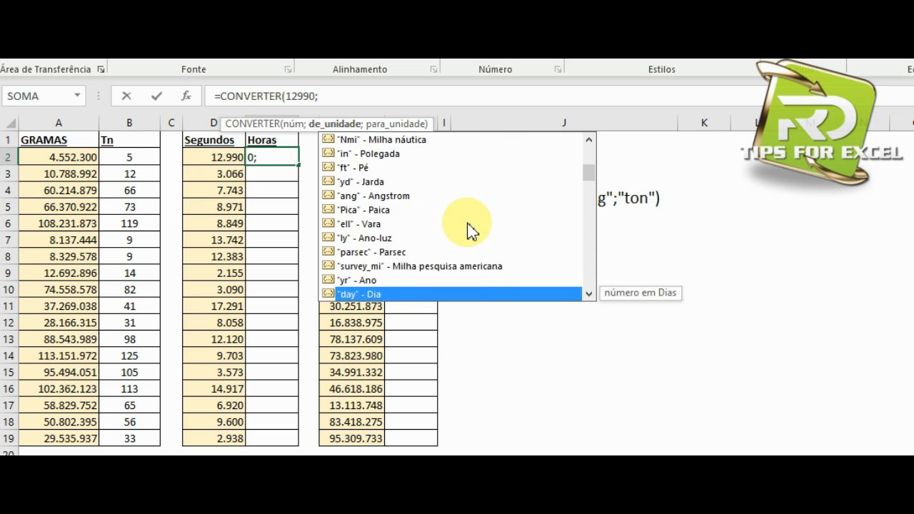
{"action": "key", "text": "Up"}
{"action": "key", "text": "Up"}
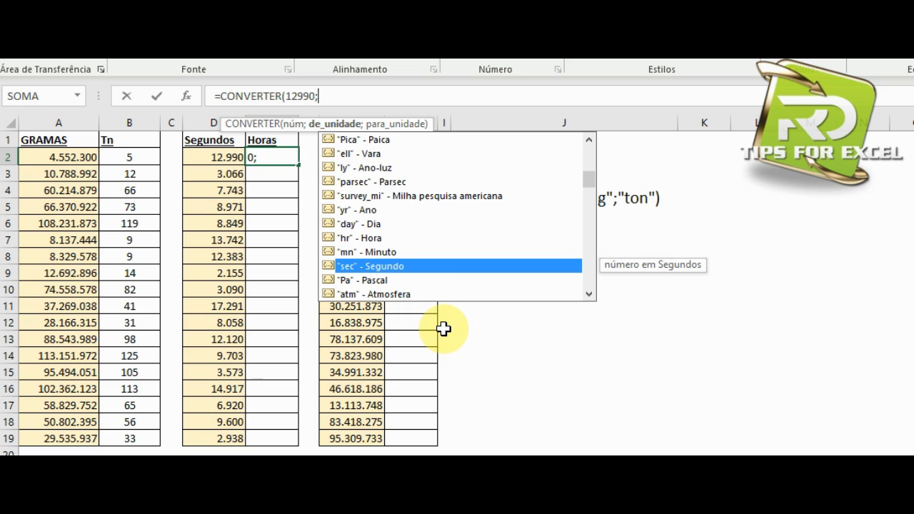
{"action": "key", "text": "Tab"}
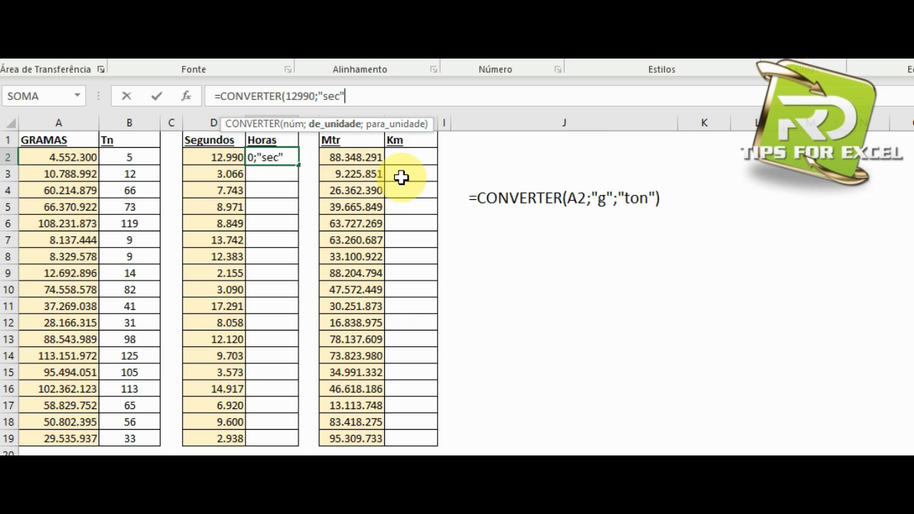
Choose "hr" (Hora) as the target unit and complete the CONVERTER formula in E2
{"action": "type", "text": ";"}
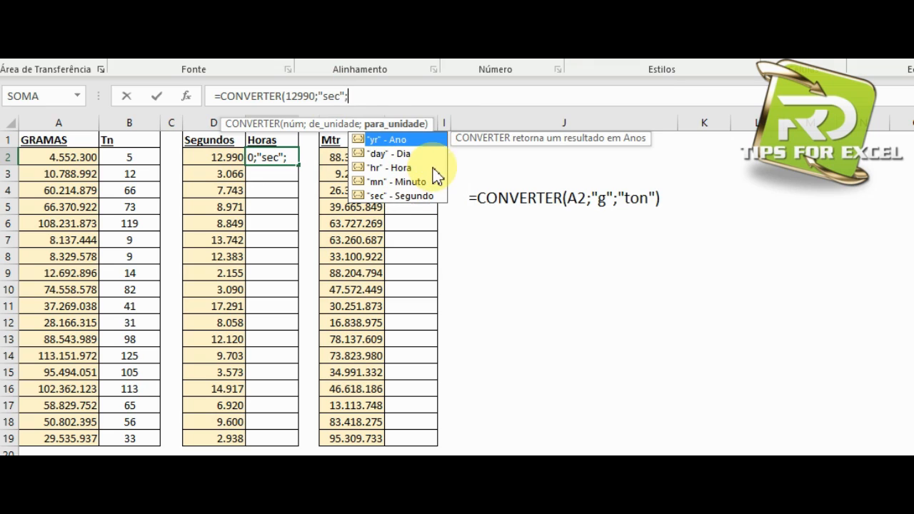
{"action": "key", "text": "Down"}
{"action": "key", "text": "Down"}
{"action": "key", "text": "Down"}
{"action": "key", "text": "Down"}
{"action": "key", "text": "Up"}
{"action": "key", "text": "Up"}
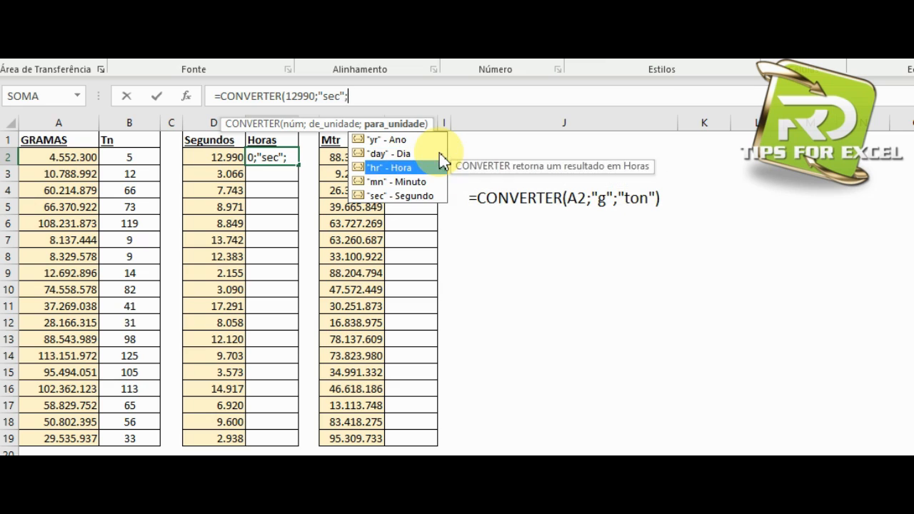
{"action": "key", "text": "Up"}
{"action": "key", "text": "Down"}
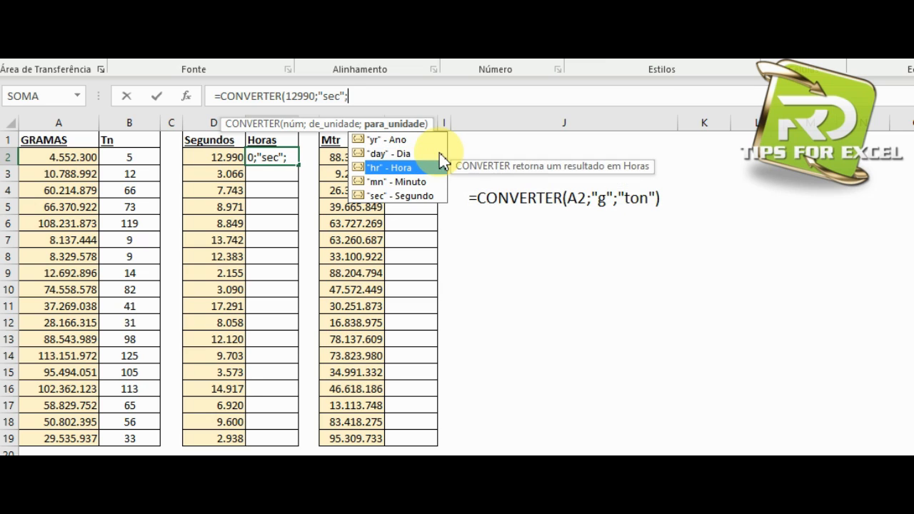
{"action": "double_click", "coordinate": [391, 168]}
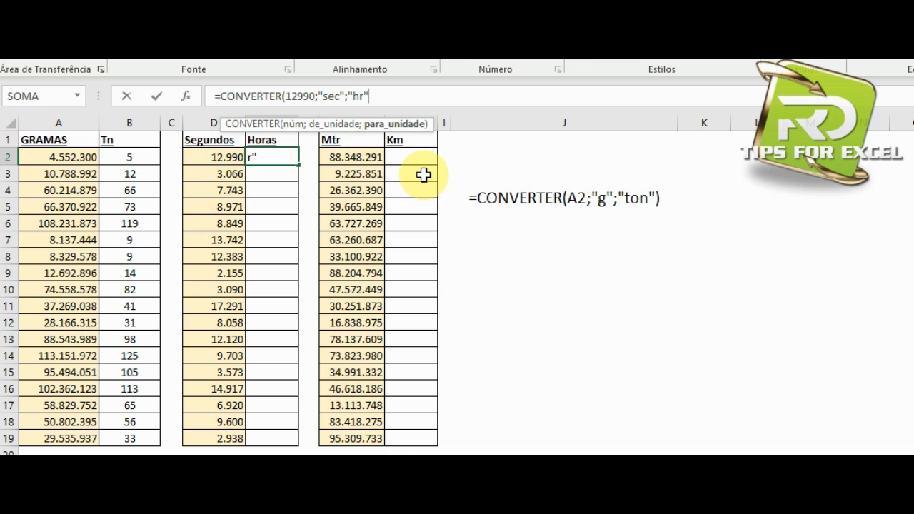
{"action": "key", "text": "Return"}
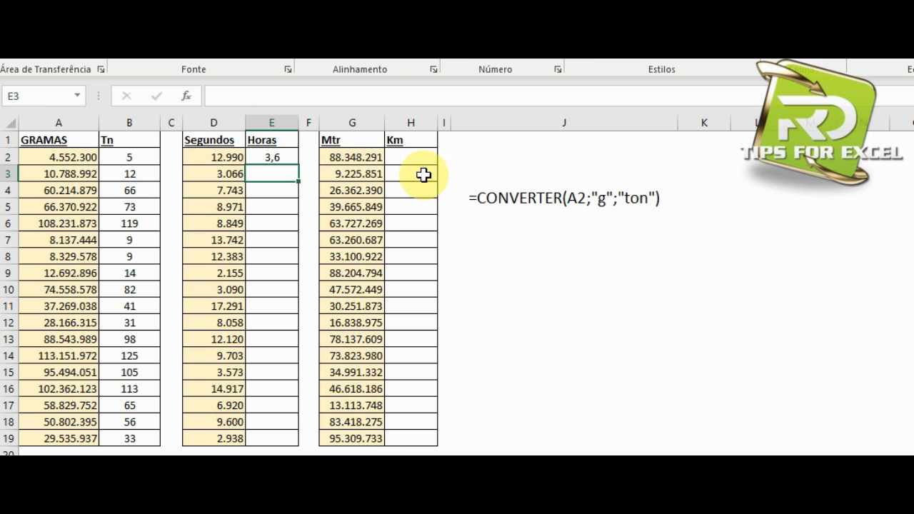
Fill the E2 formula with the fixed number 12990 down to E19 and inspect the copied formula in E3
{"action": "left_click", "coordinate": [267, 159]}
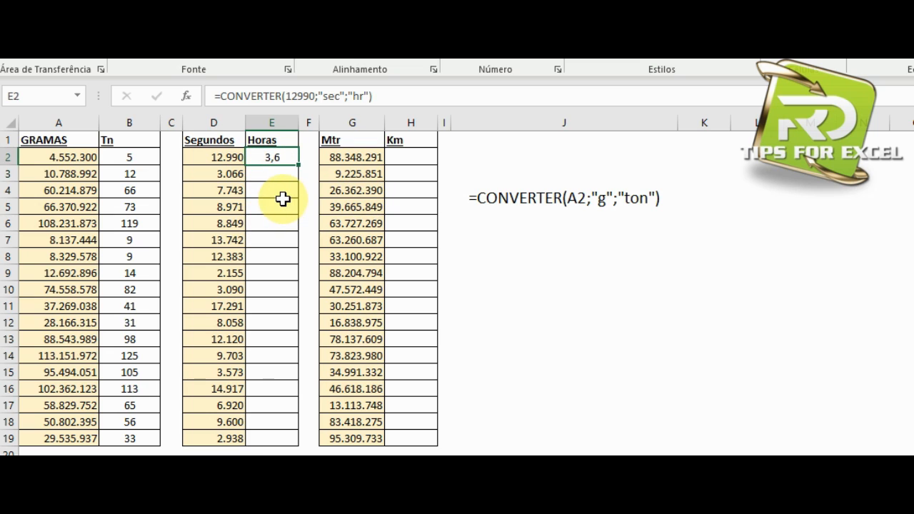
{"action": "left_click_drag", "start_coordinate": [299, 165], "coordinate": [292, 450]}
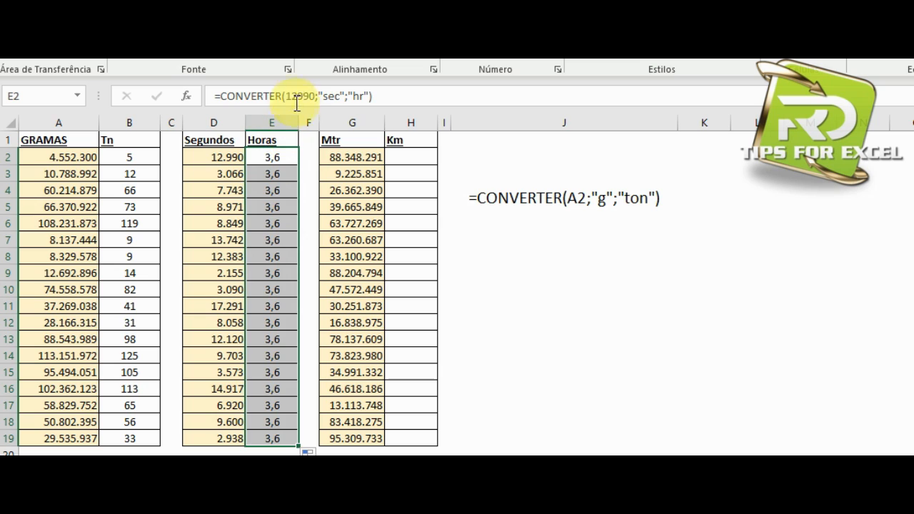
{"action": "left_click", "coordinate": [272, 174]}
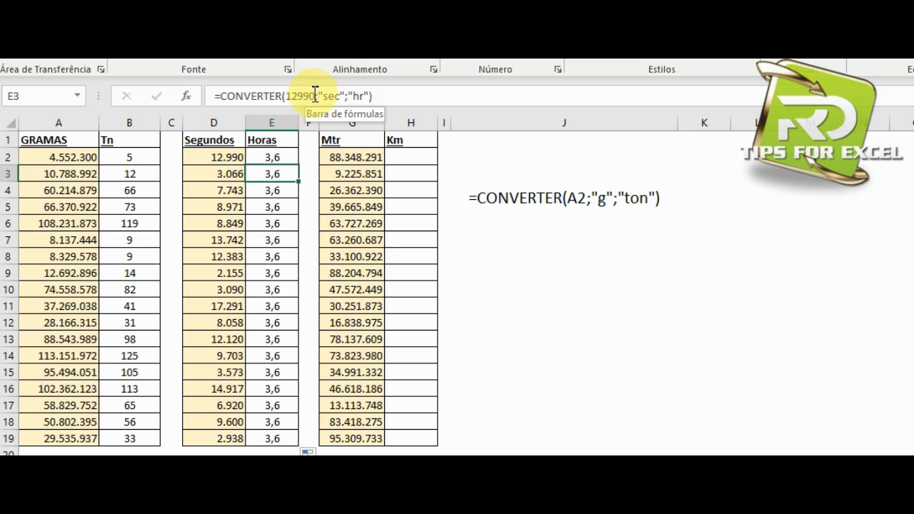
Replace the fixed number 12990 in the E2 CONVERTER formula with a reference to cell D2
{"action": "left_click", "coordinate": [274, 156]}
{"action": "left_click_drag", "start_coordinate": [315, 95], "coordinate": [289, 95]}
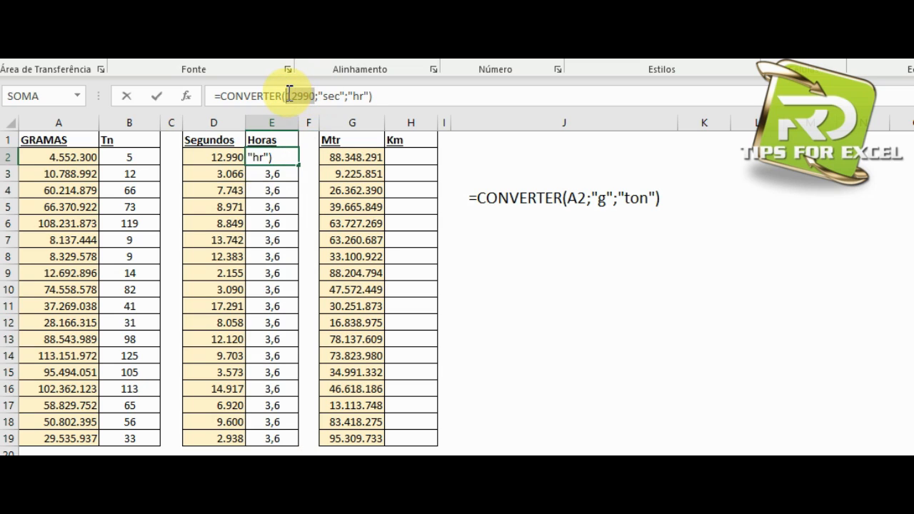
{"action": "key", "text": "BackSpace"}
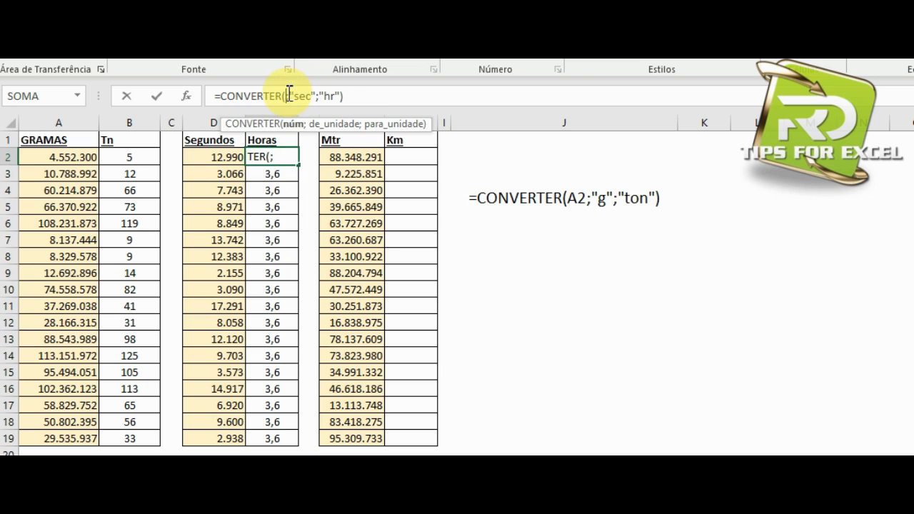
{"action": "left_click", "coordinate": [207, 158]}
{"action": "key", "text": "Return"}
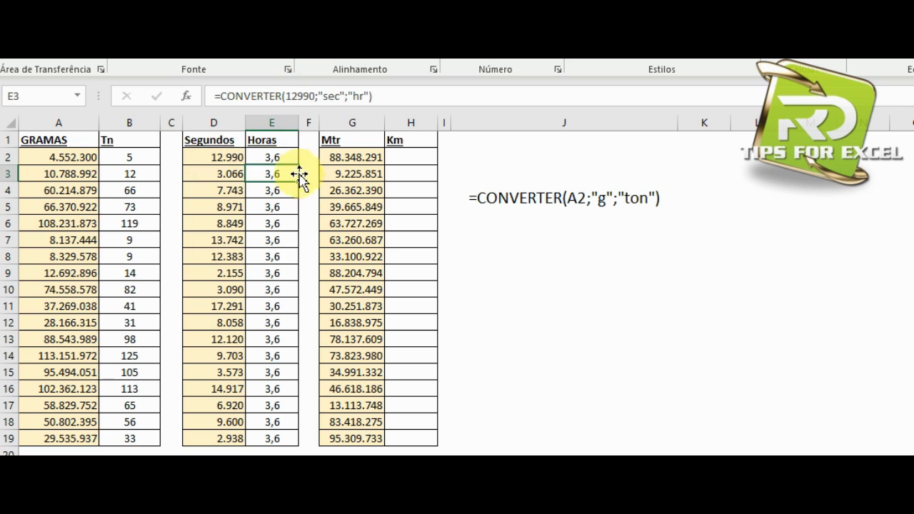
Fill the corrected E2 formula down to E19 and compare D16 with the copied formula in E16
{"action": "left_click", "coordinate": [273, 157]}
{"action": "left_click_drag", "start_coordinate": [299, 165], "coordinate": [292, 436]}
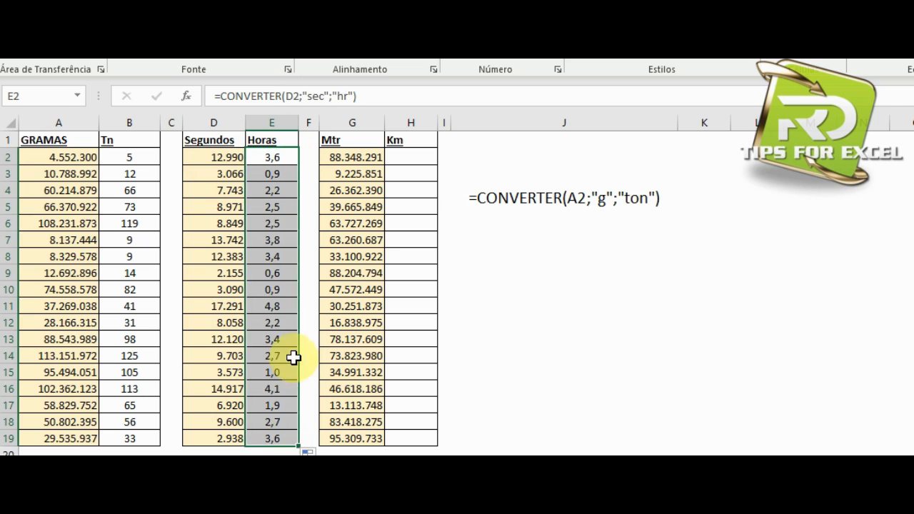
{"action": "left_click", "coordinate": [218, 392]}
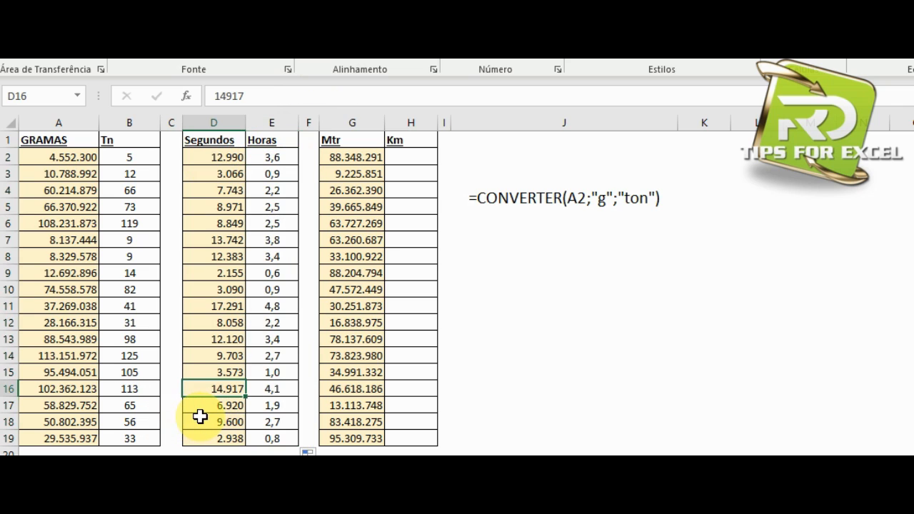
{"action": "left_click", "coordinate": [268, 389]}
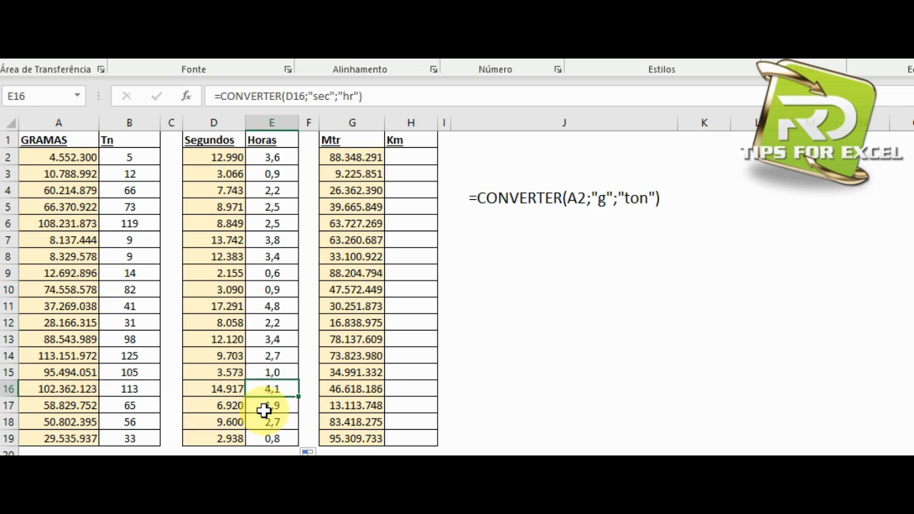
Start a CONVERTER formula in cell H2 of the Km column with G2 as the number
{"action": "left_click", "coordinate": [398, 154]}
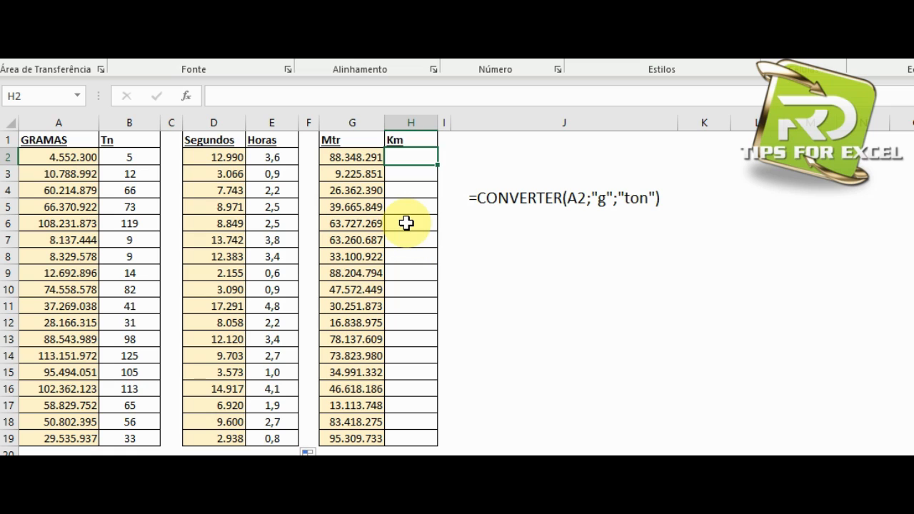
{"action": "left_click", "coordinate": [333, 157]}
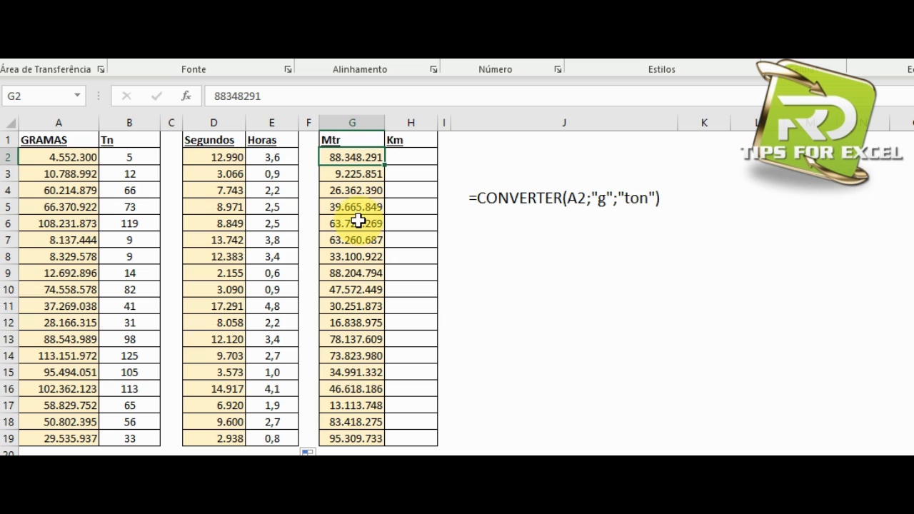
{"action": "left_click", "coordinate": [404, 160]}
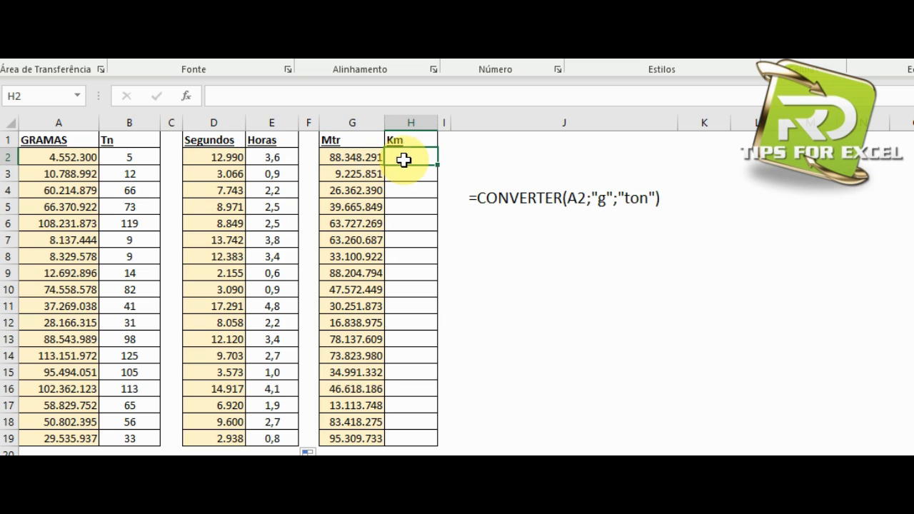
{"action": "type", "text": "="}
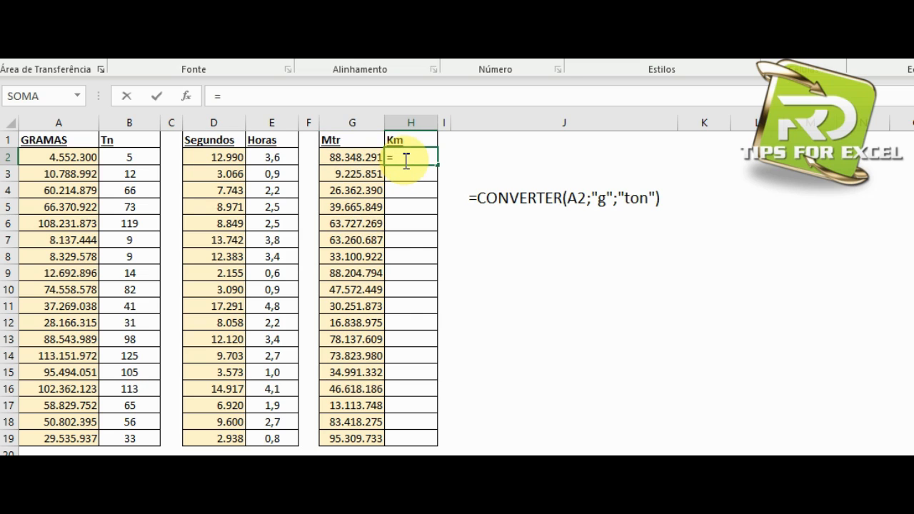
{"action": "type", "text": "conver"}
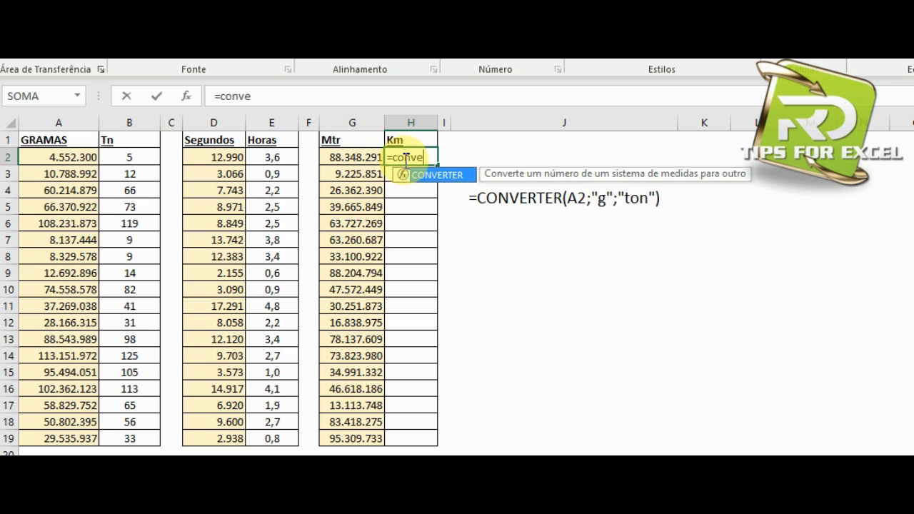
{"action": "key", "text": "Tab"}
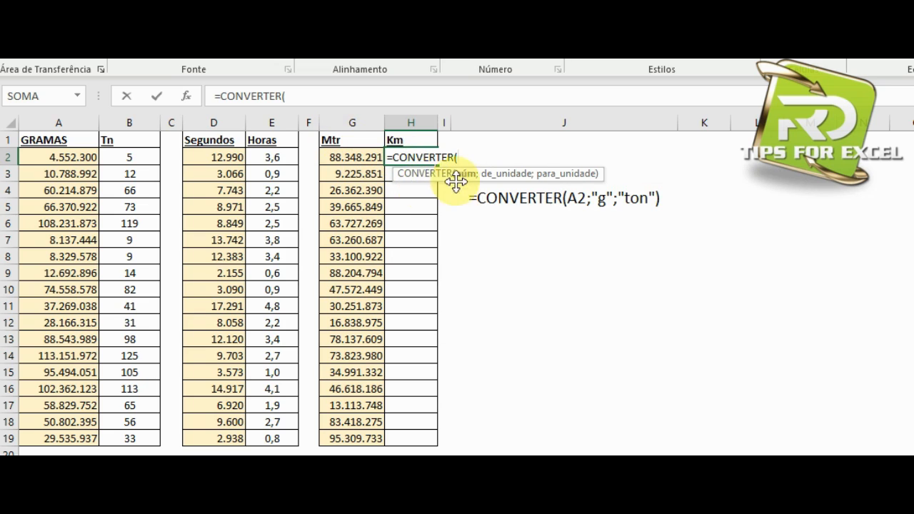
{"action": "left_click", "coordinate": [357, 156]}
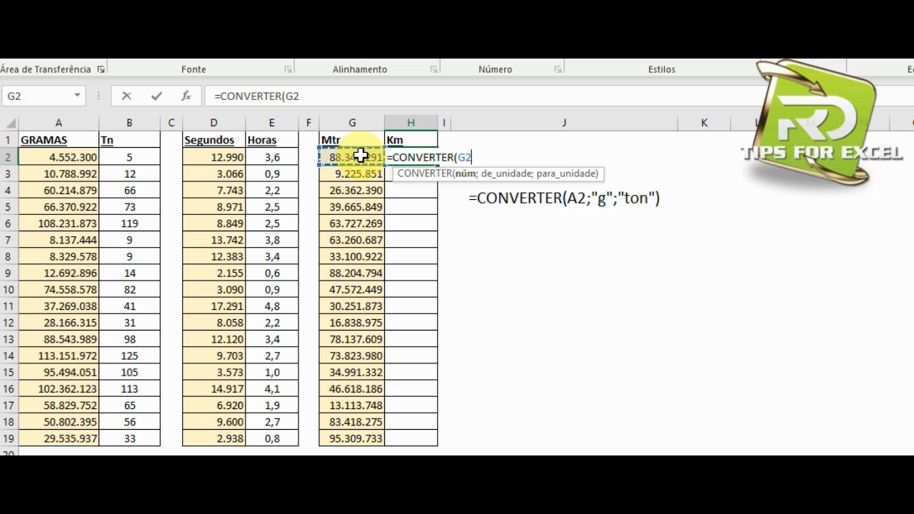
Choose "m" (Metro) as the source unit of the H2 CONVERTER formula
{"action": "type", "text": ";"}
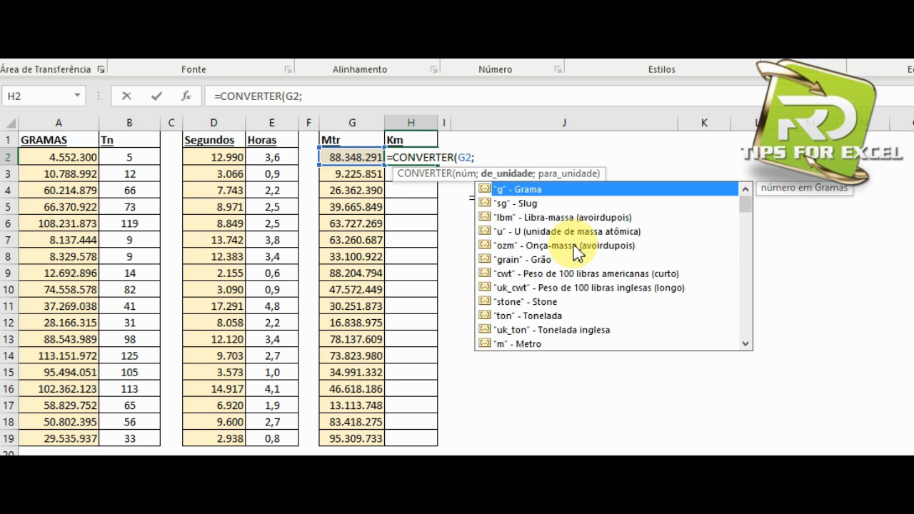
{"action": "key", "text": "Down"}
{"action": "key", "text": "Down"}
{"action": "key", "text": "Down"}
{"action": "key", "text": "Down"}
{"action": "key", "text": "Down"}
{"action": "key", "text": "Down"}
{"action": "key", "text": "Down"}
{"action": "key", "text": "Down"}
{"action": "key", "text": "Down"}
{"action": "key", "text": "Down"}
{"action": "key", "text": "Down"}
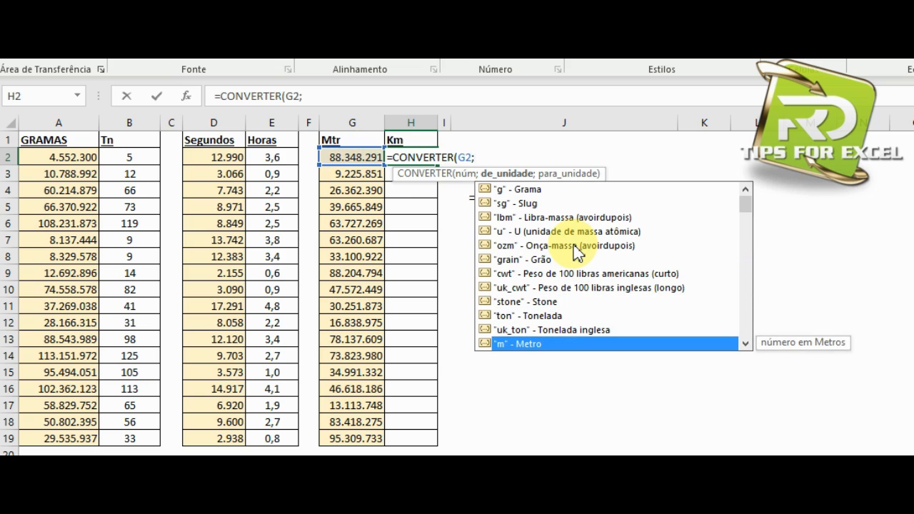
{"action": "key", "text": "Tab"}
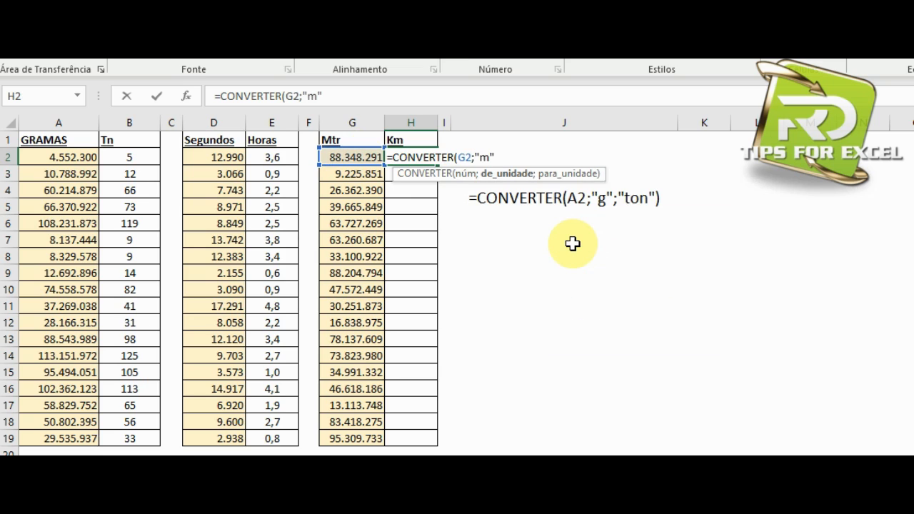
Choose "mi" (Milha terrestre) as the target unit and complete the CONVERTER formula in H2
{"action": "type", "text": ";"}
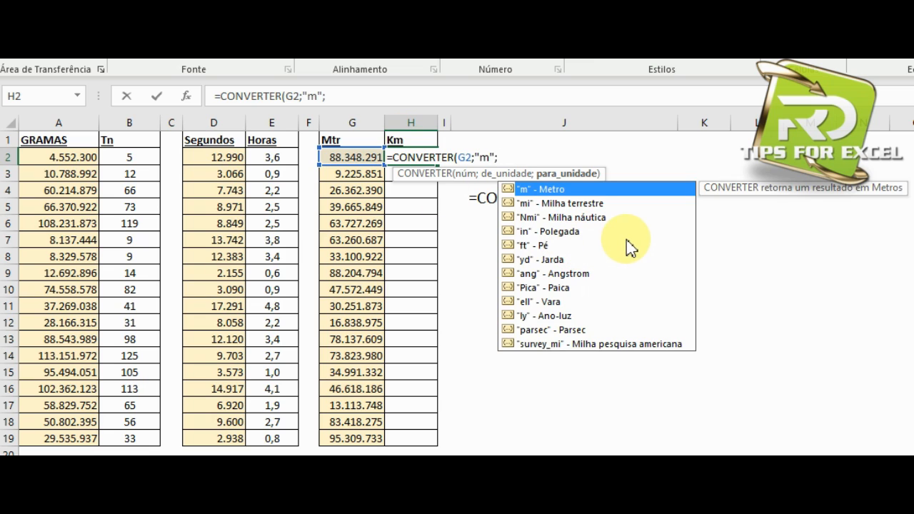
{"action": "key", "text": "Down"}
{"action": "key", "text": "Down"}
{"action": "key", "text": "Down"}
{"action": "key", "text": "Down"}
{"action": "key", "text": "Down"}
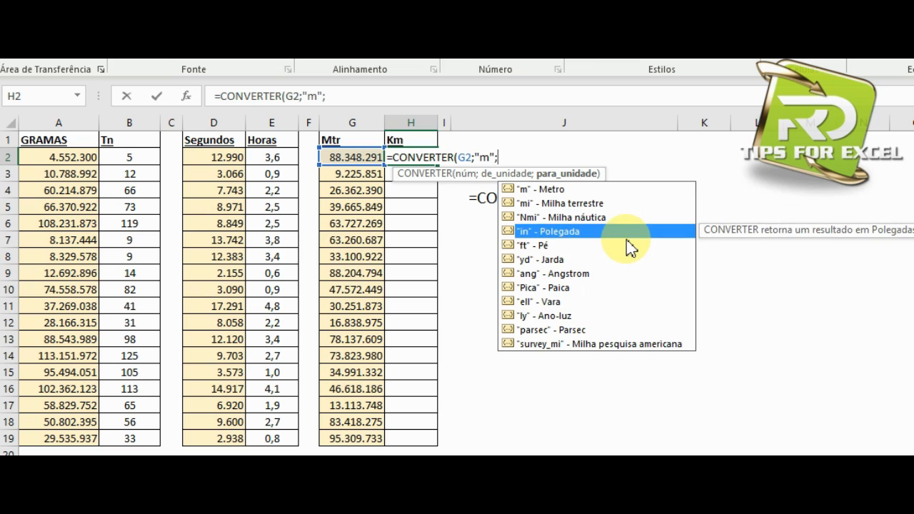
{"action": "key", "text": "Down"}
{"action": "key", "text": "Down"}
{"action": "key", "text": "Down"}
{"action": "key", "text": "Down"}
{"action": "key", "text": "Down"}
{"action": "key", "text": "Down"}
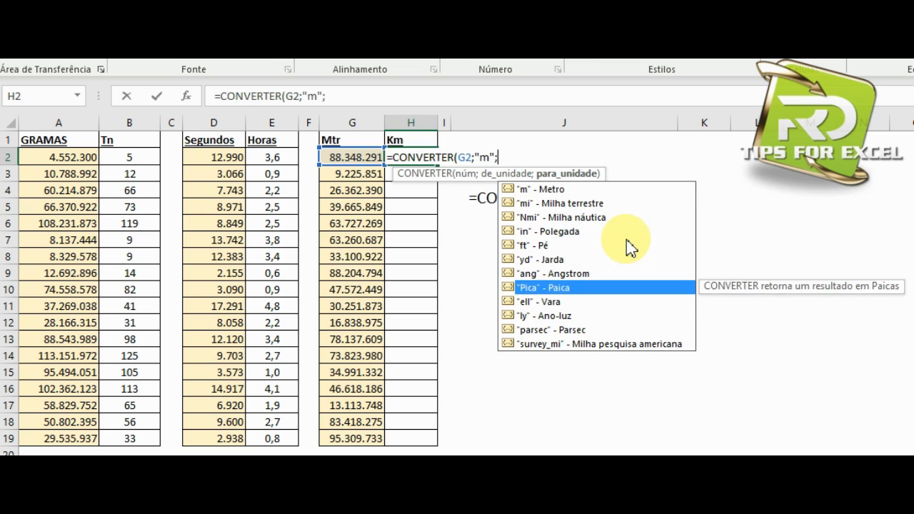
{"action": "key", "text": "Up"}
{"action": "key", "text": "Up"}
{"action": "key", "text": "Up"}
{"action": "key", "text": "Up"}
{"action": "key", "text": "Up"}
{"action": "key", "text": "Up"}
{"action": "key", "text": "Up"}
{"action": "key", "text": "Up"}
{"action": "key", "text": "Up"}
{"action": "key", "text": "Up"}
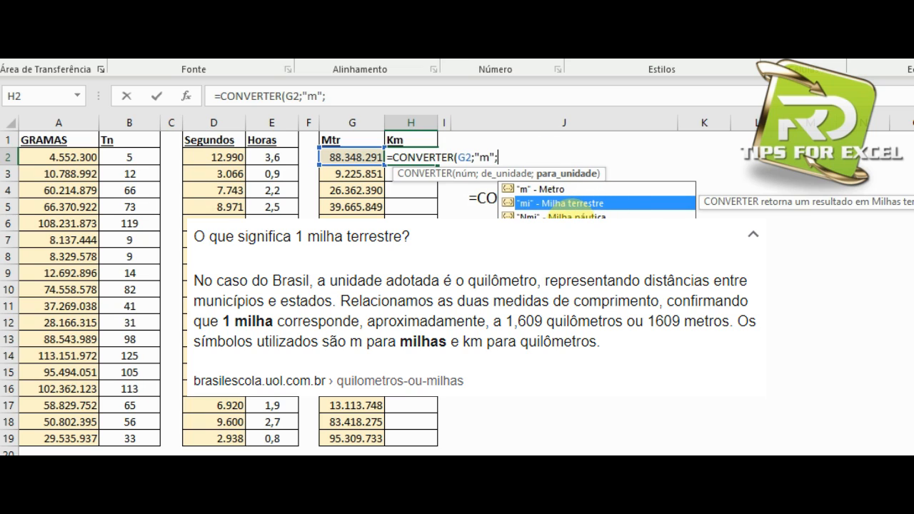
{"action": "double_click", "coordinate": [604, 207]}
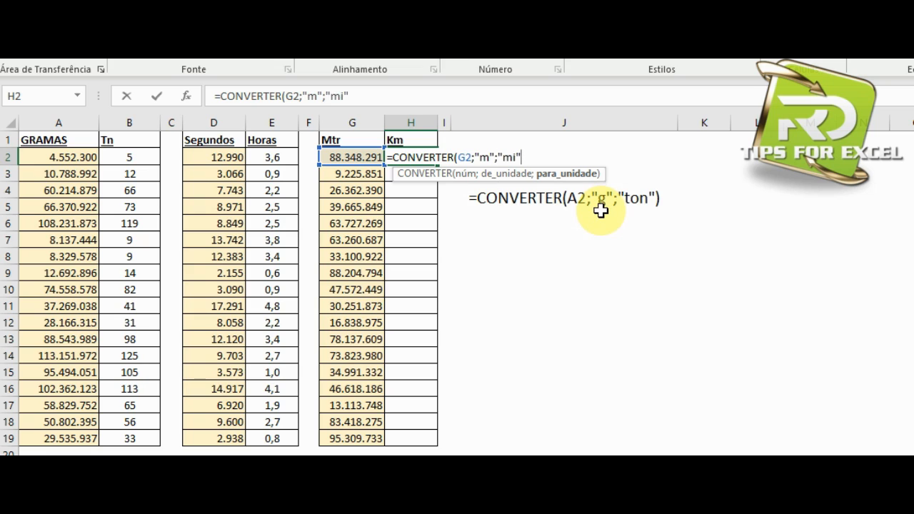
{"action": "type", "text": ")"}
{"action": "key", "text": "Return"}
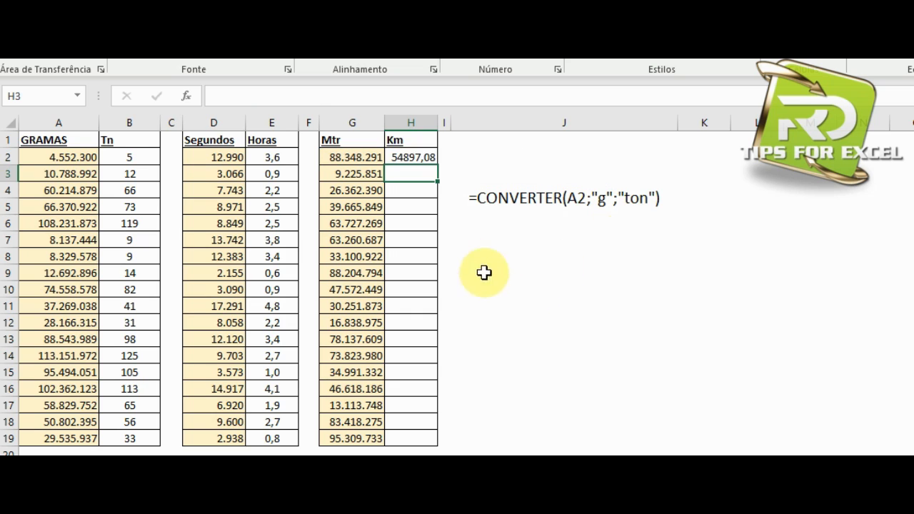
Fill the metre conversion formula from H2 down to H19
{"action": "left_click", "coordinate": [405, 146]}
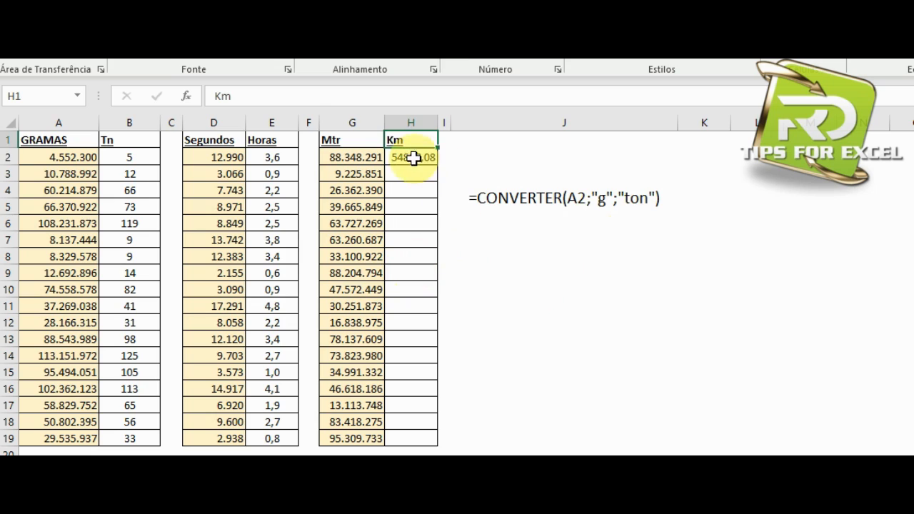
{"action": "left_click", "coordinate": [413, 157]}
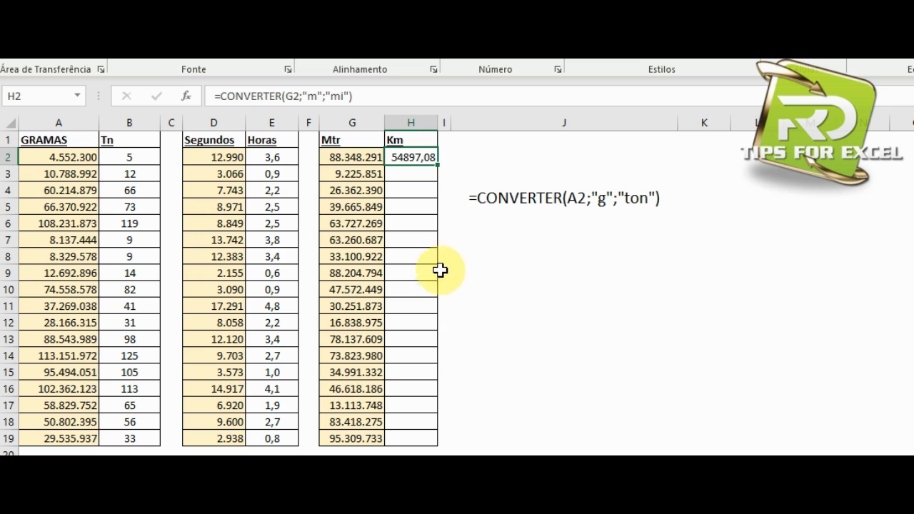
{"action": "left_click", "coordinate": [470, 200]}
{"action": "left_click", "coordinate": [398, 162]}
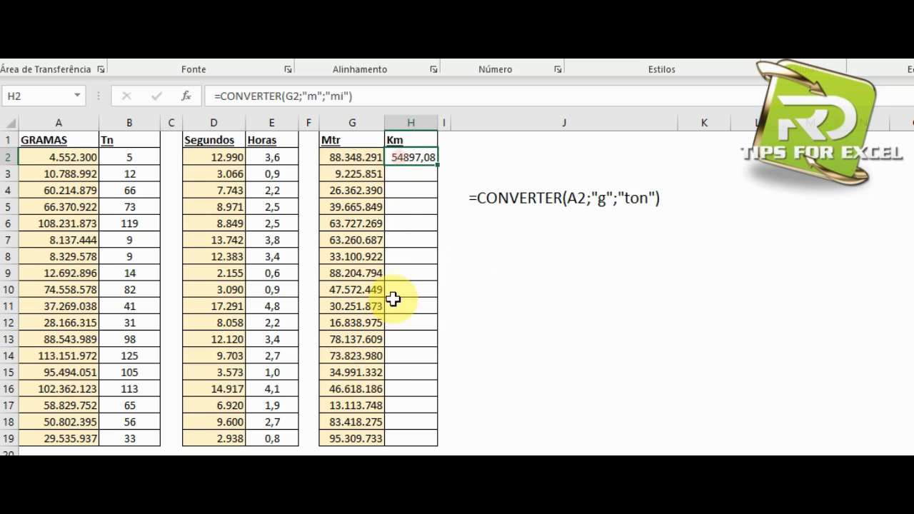
{"action": "left_click", "coordinate": [415, 174]}
{"action": "left_click", "coordinate": [410, 157]}
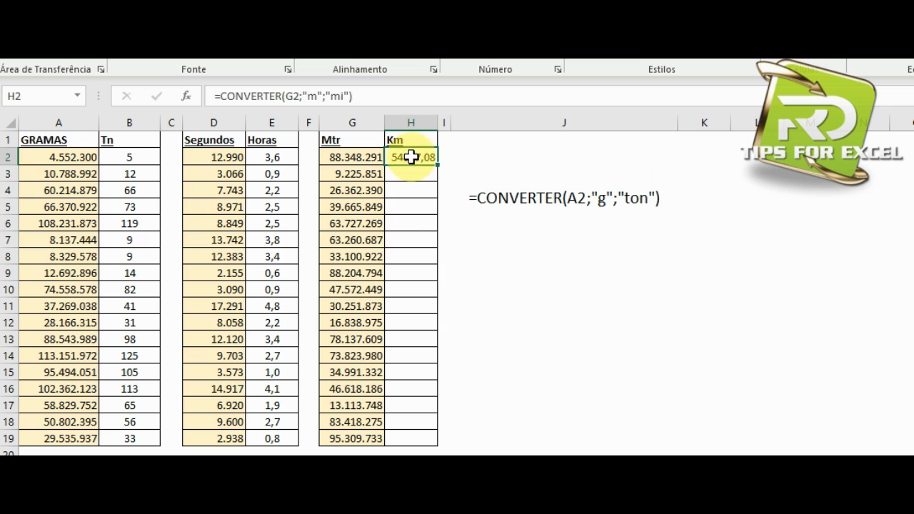
{"action": "left_click_drag", "start_coordinate": [437, 165], "coordinate": [436, 444]}
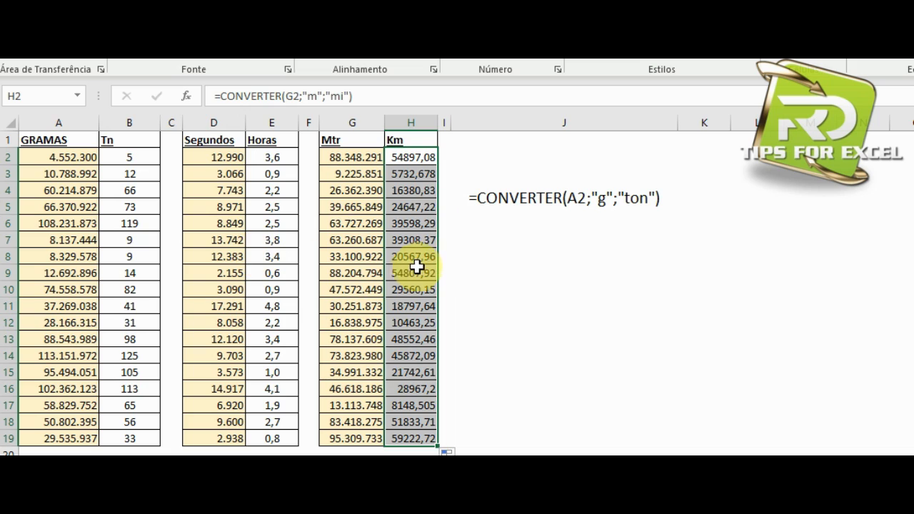